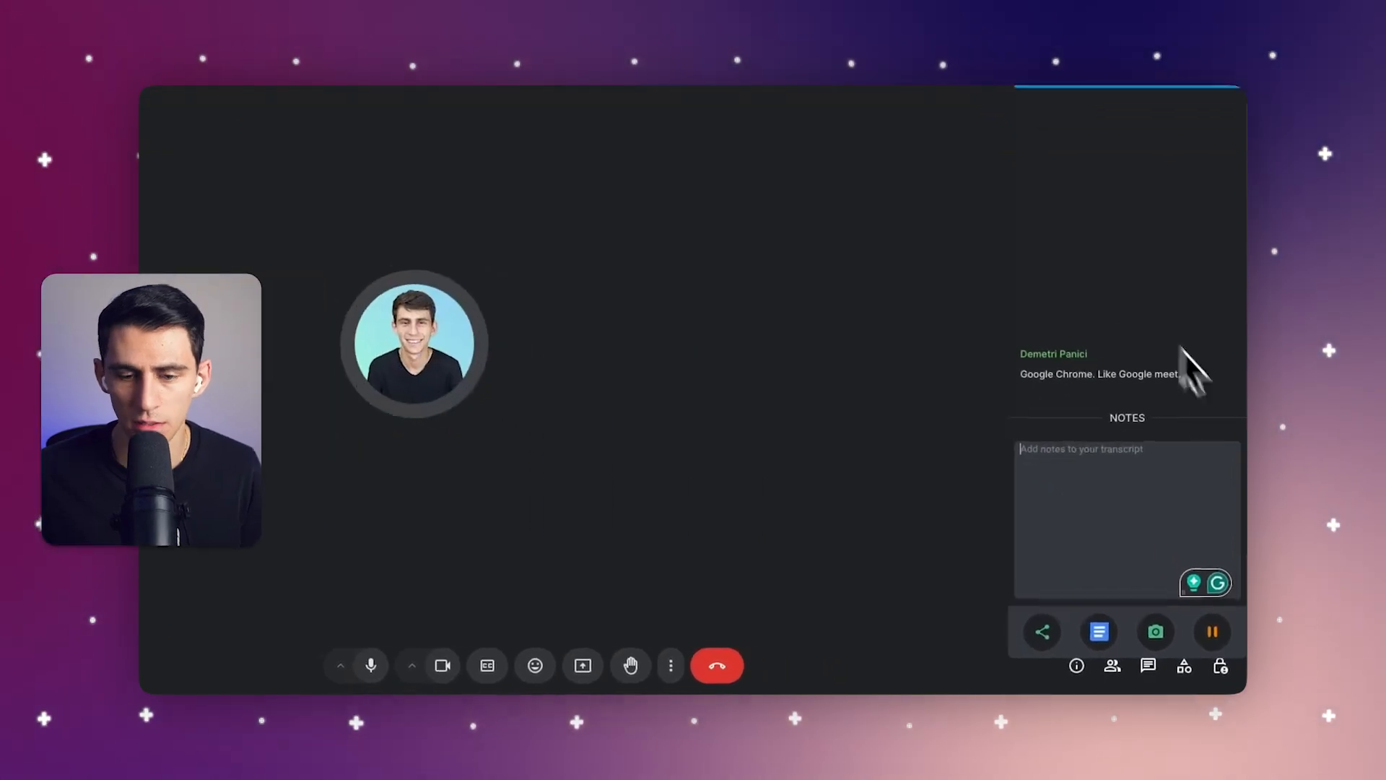
- Turn off the camera in the Google Meet call
left_click(402, 426)
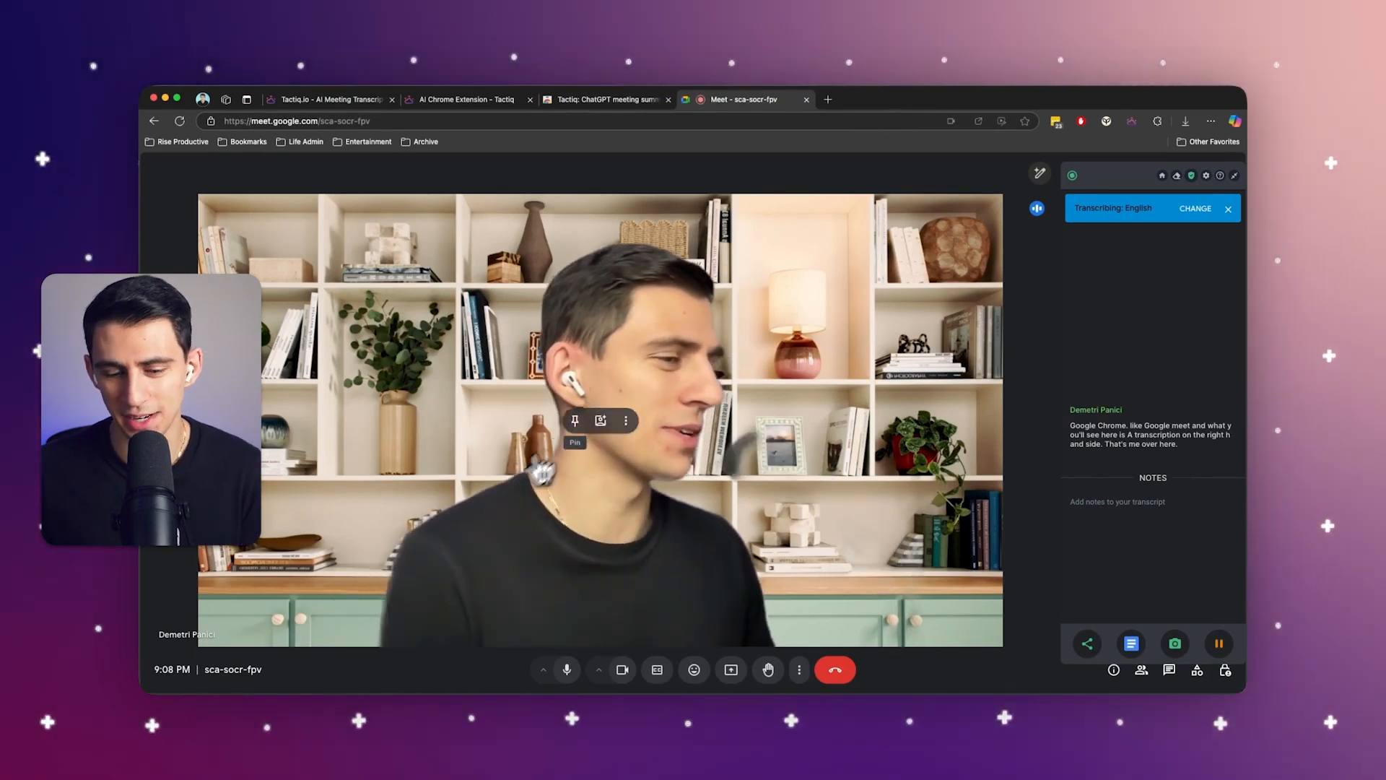
left_click(622, 669)
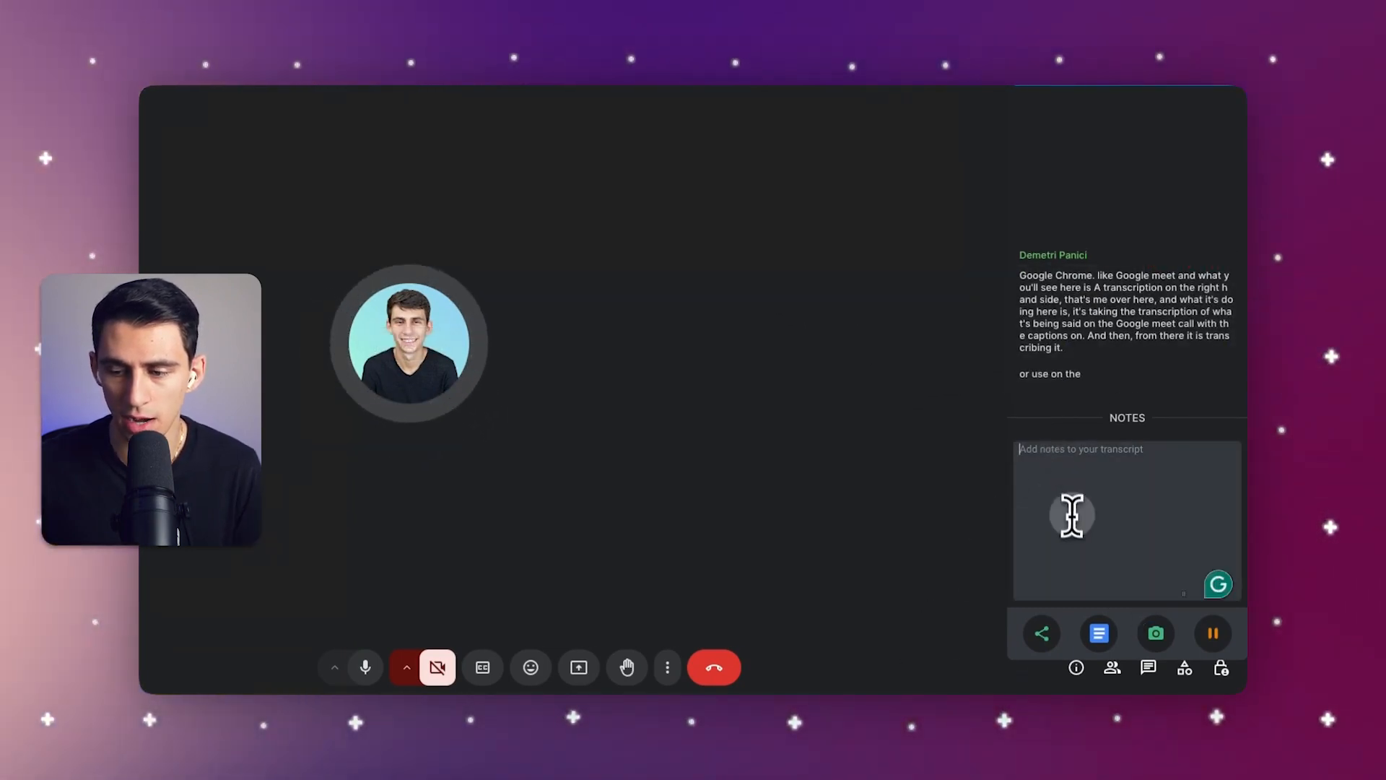
- Add transcript notes reading "Take notes on what the teacher said" with the list items "interesting fact" and "something to remember for the test"
left_click(1067, 514)
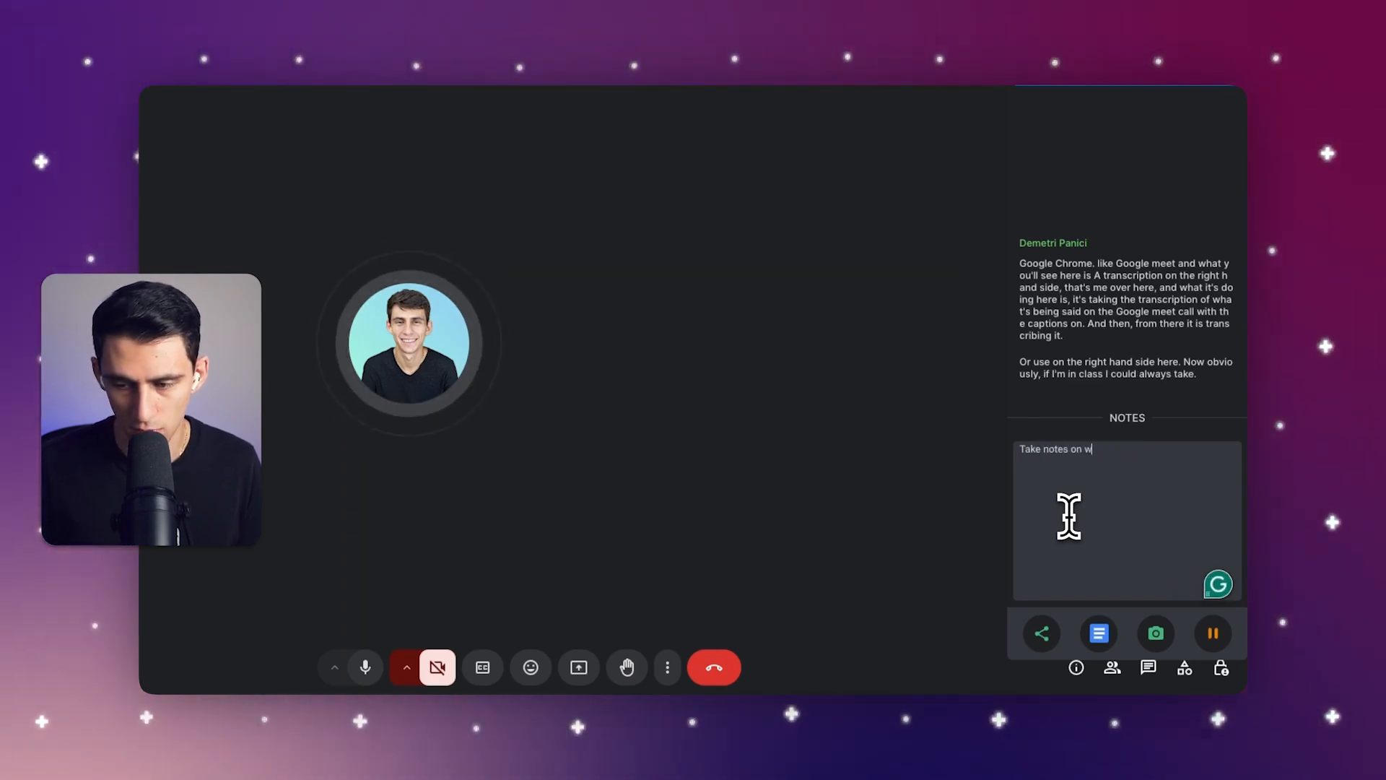
type("Take notes on what the teacher said")
key("Return")
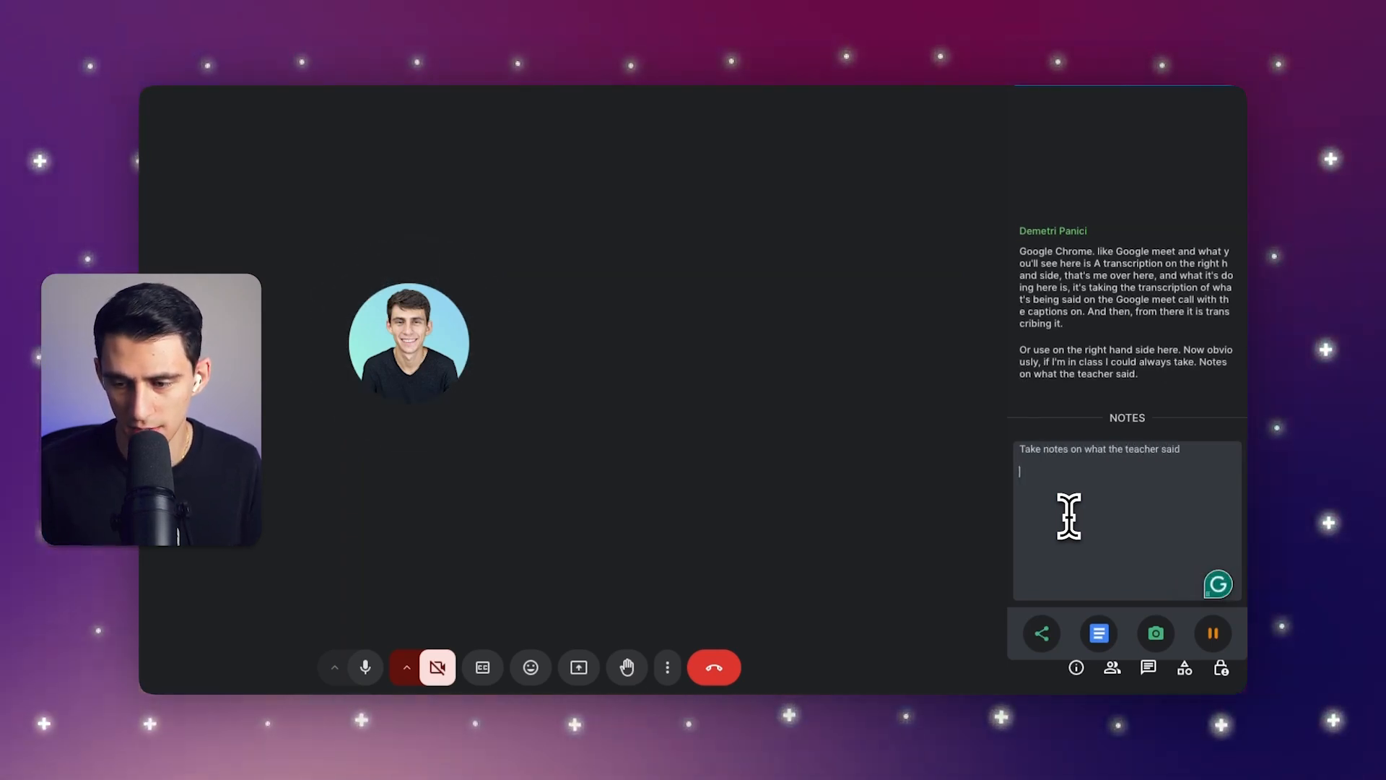
type("- interesting fact")
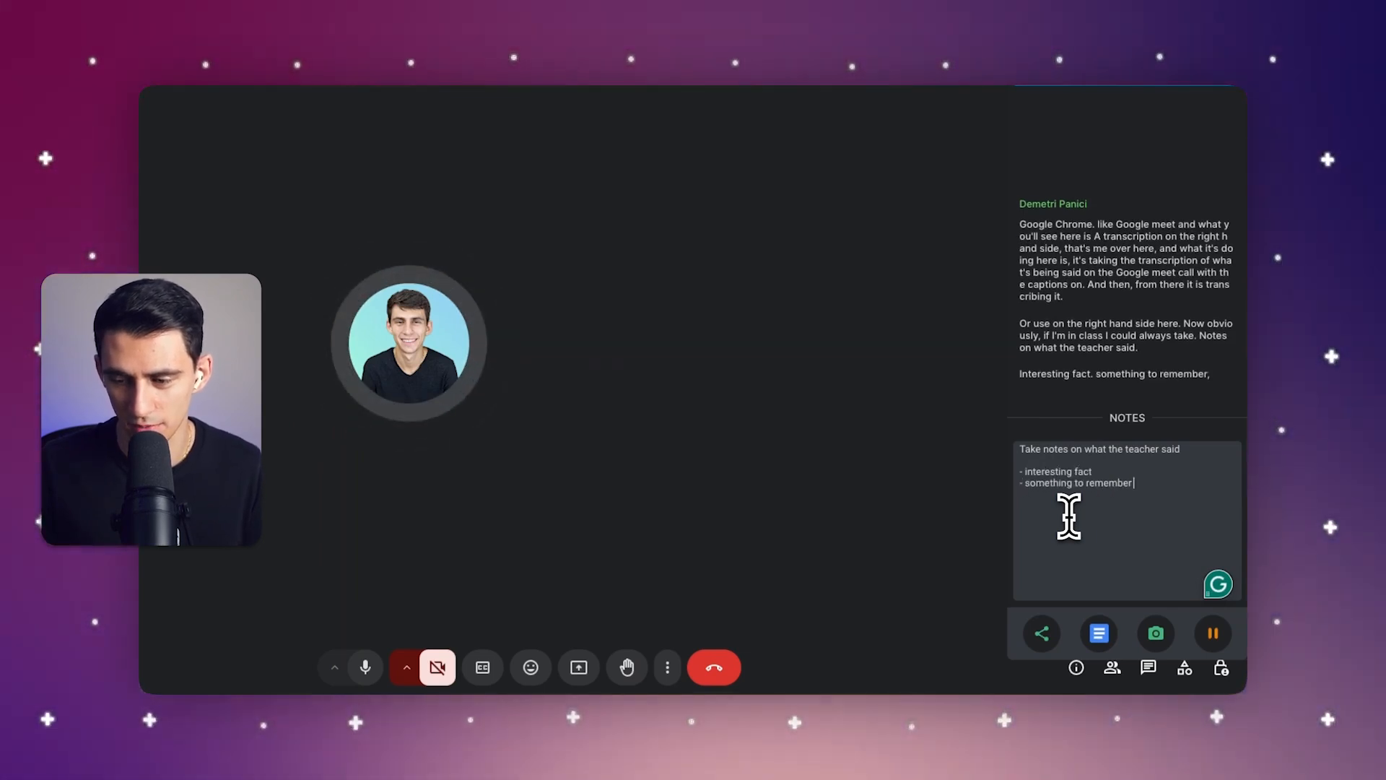
type("r the test")
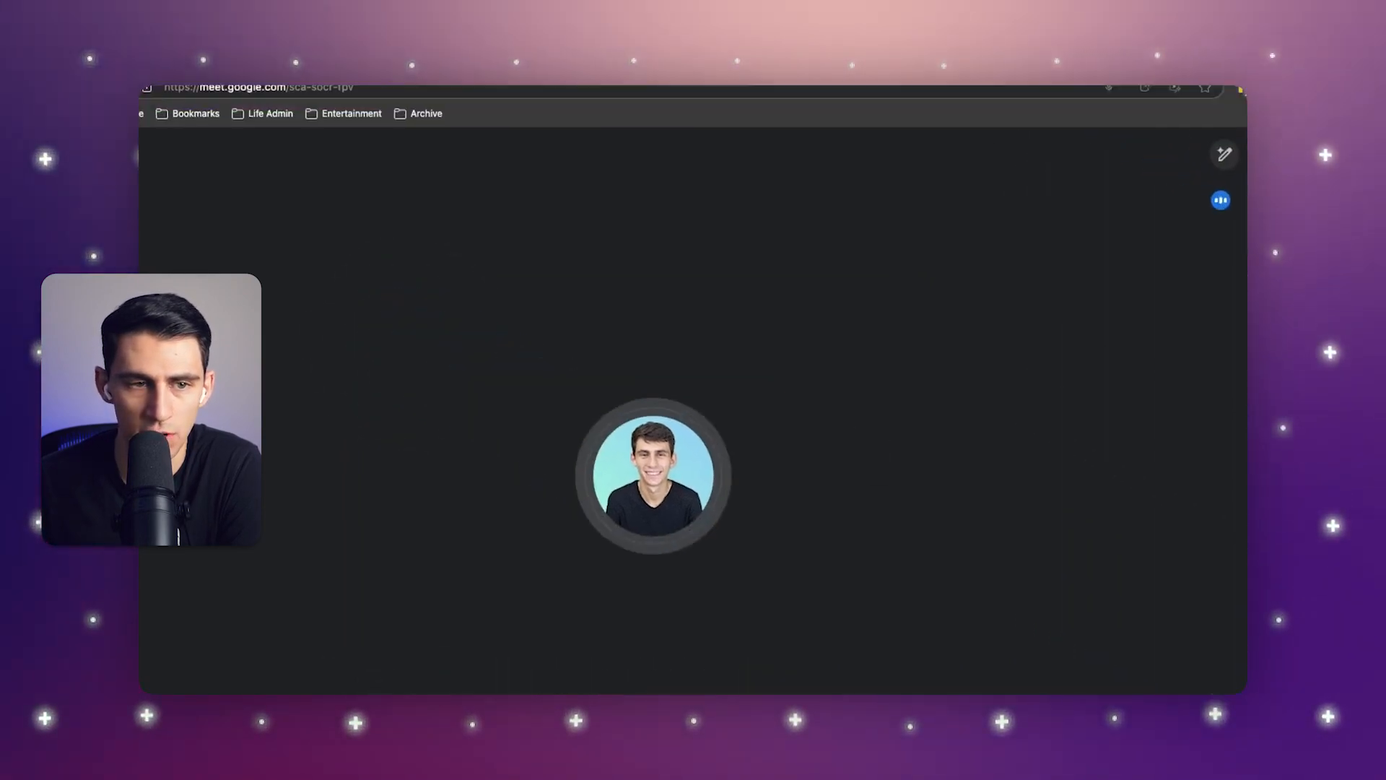
- Switch to the Tactiq website and log in to reach the list of recorded meetings
left_click(485, 98)
left_click(422, 94)
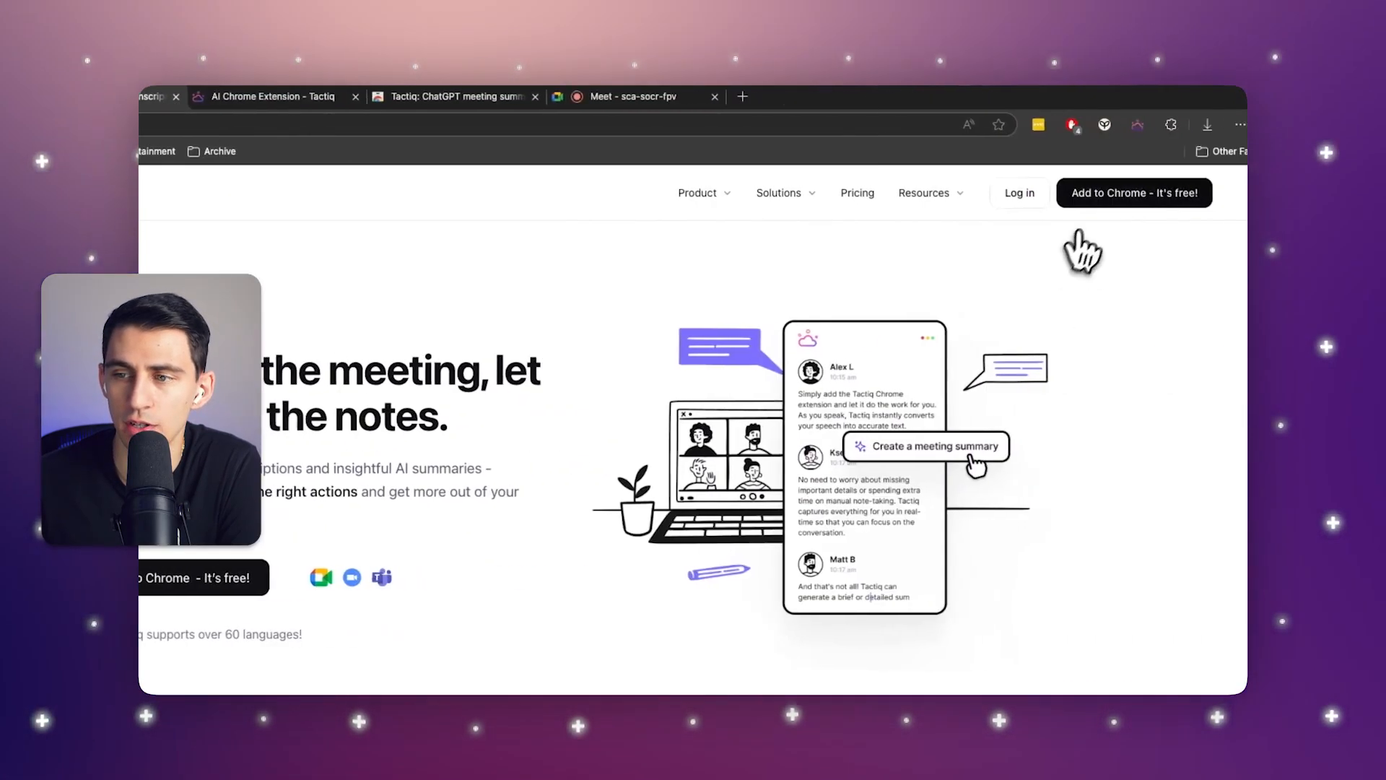
left_click(1019, 193)
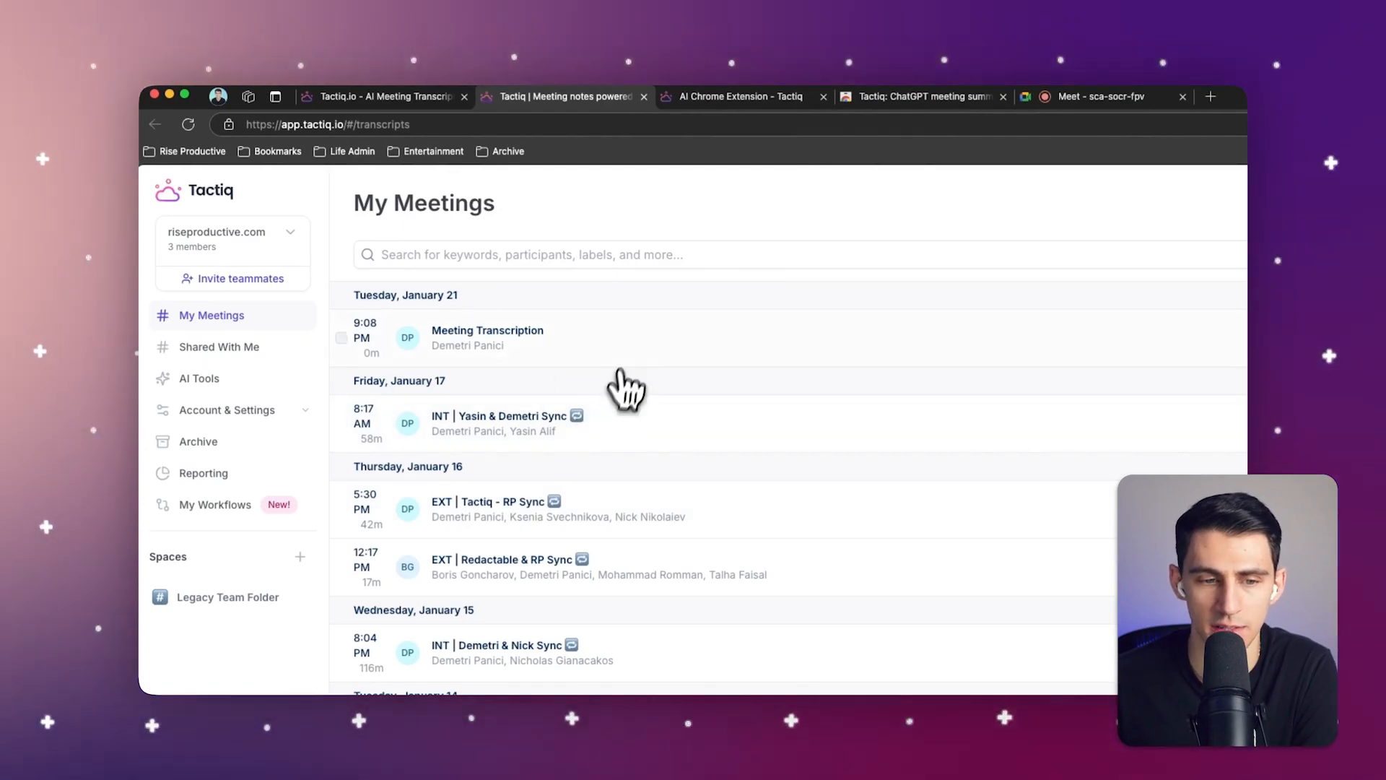
- Open the January 17 sync meeting and look over its AI tools and full transcript
left_click(614, 424)
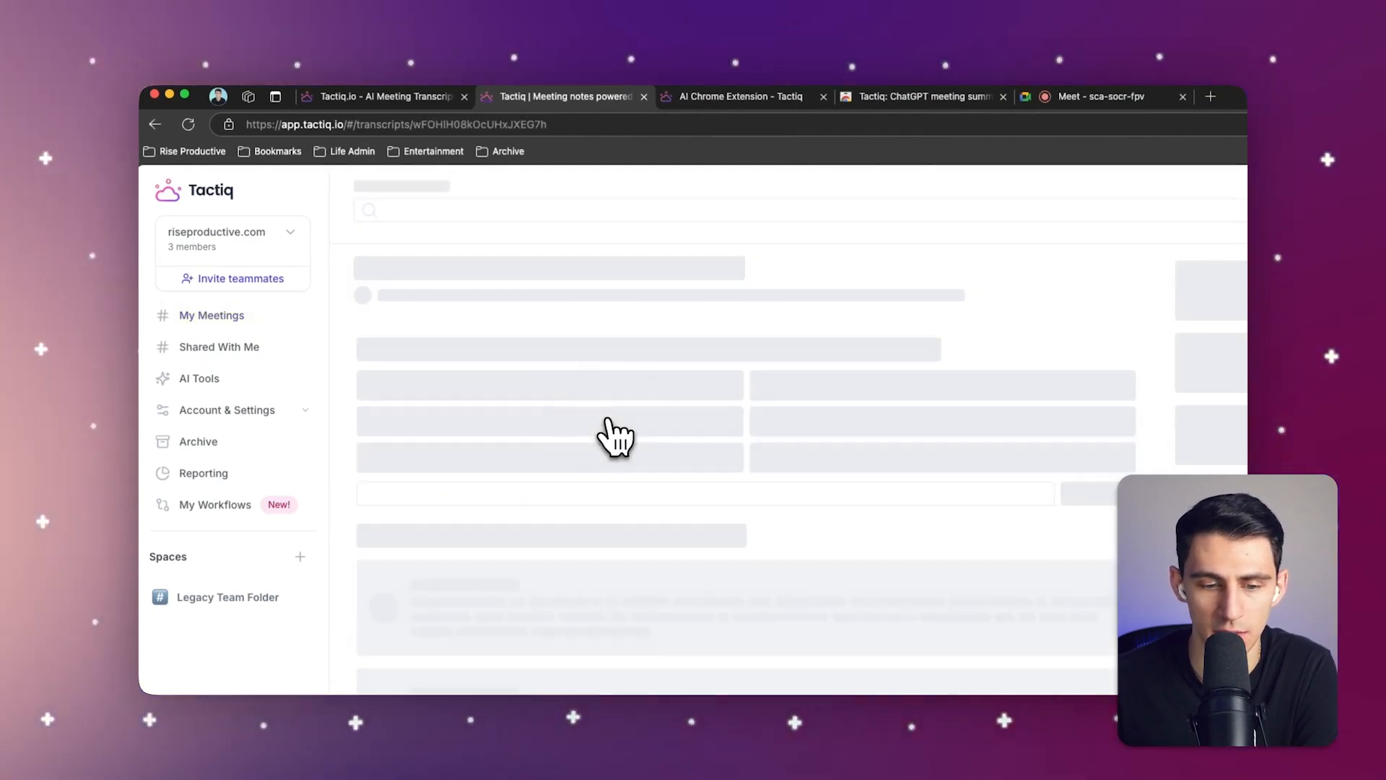
scroll(686, 487, "down", 10)
scroll(689, 495, "up", 10)
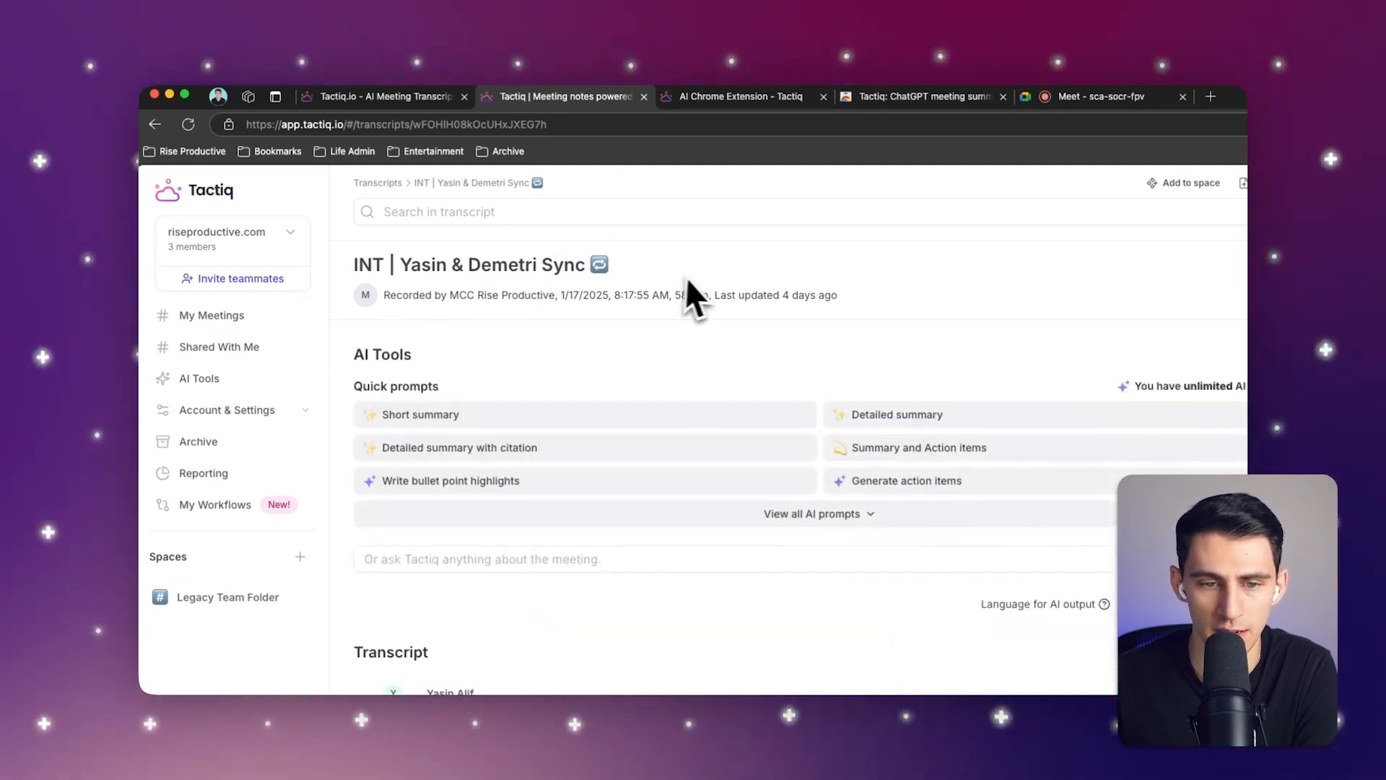
scroll(939, 371, "down", 5)
scroll(835, 401, "up", 5)
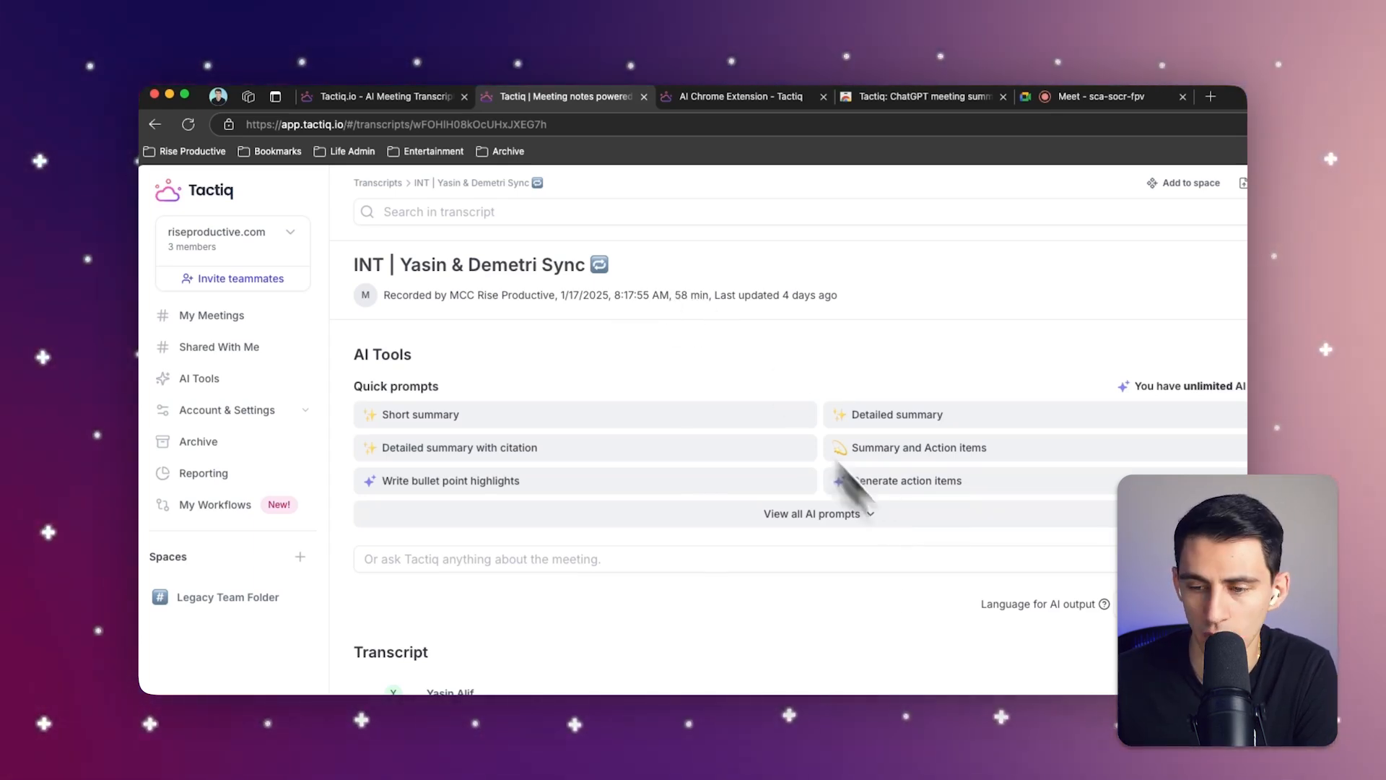
scroll(771, 570, "down", 20)
scroll(769, 559, "up", 20)
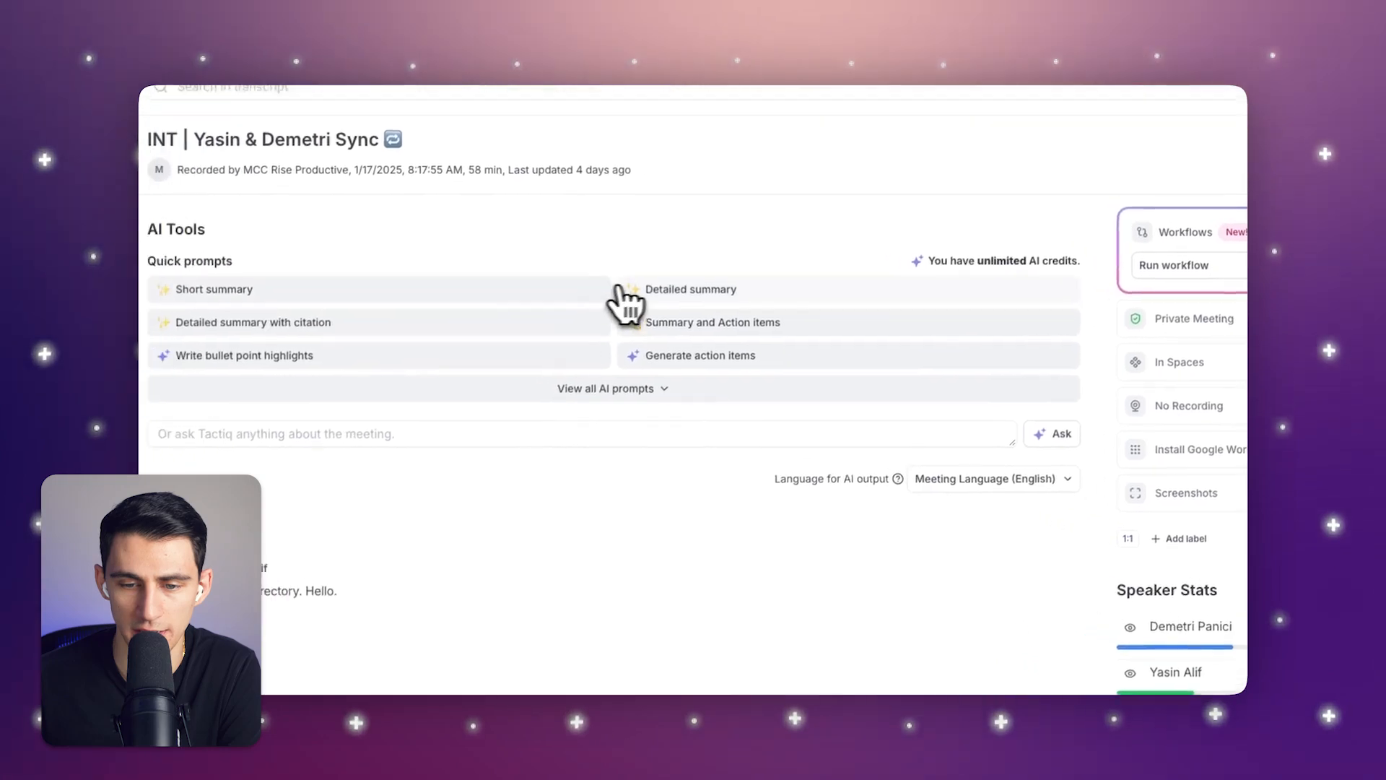
- Generate a detailed summary of the sync meeting and browse the list of all AI prompts and meeting kits
left_click(621, 289)
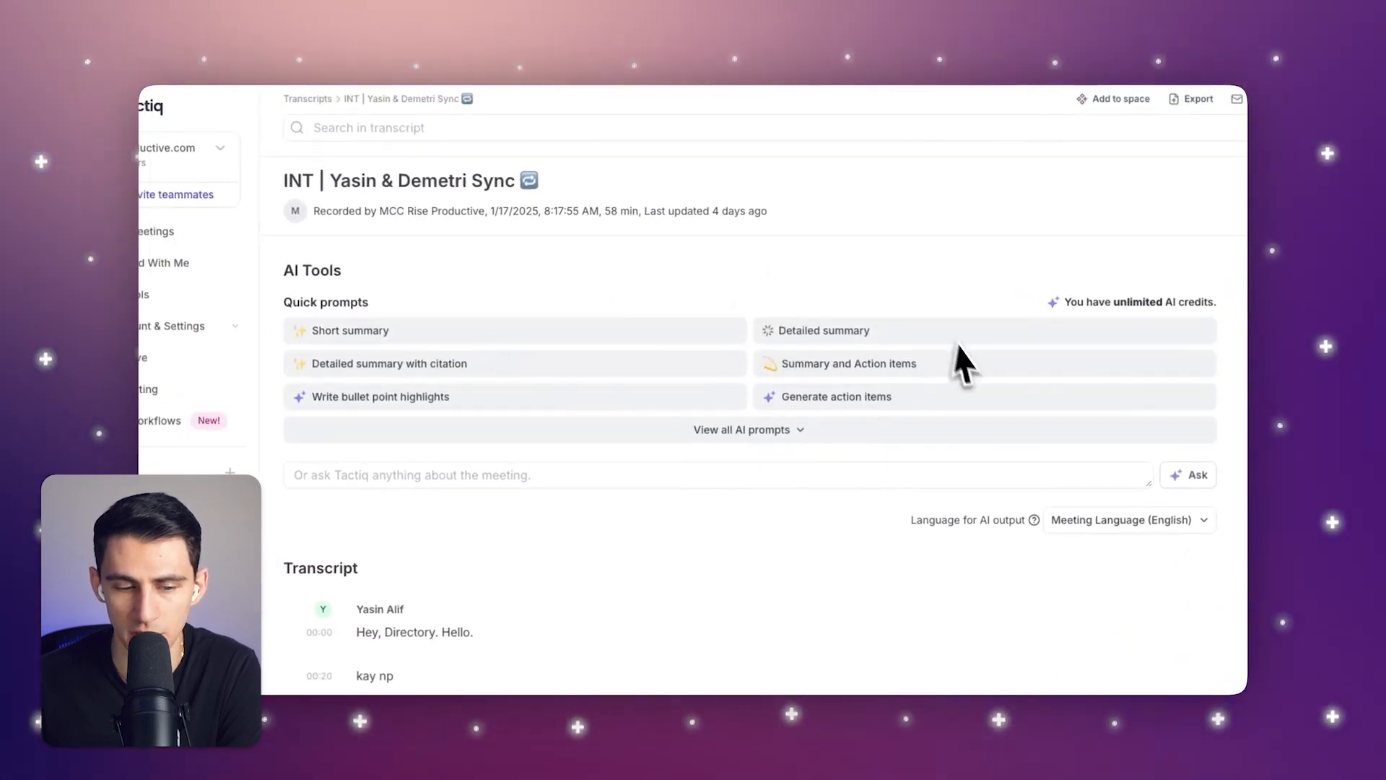
left_click(870, 432)
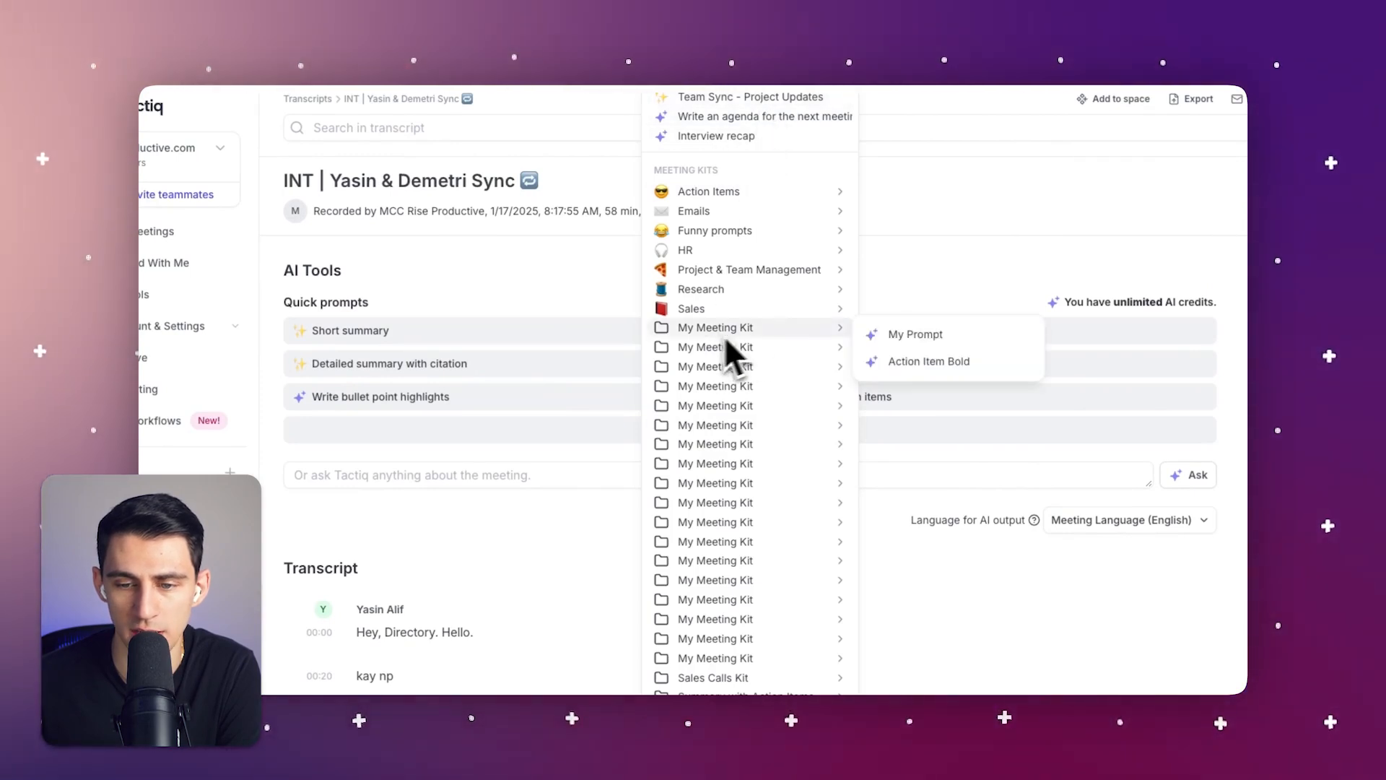
left_click(1031, 254)
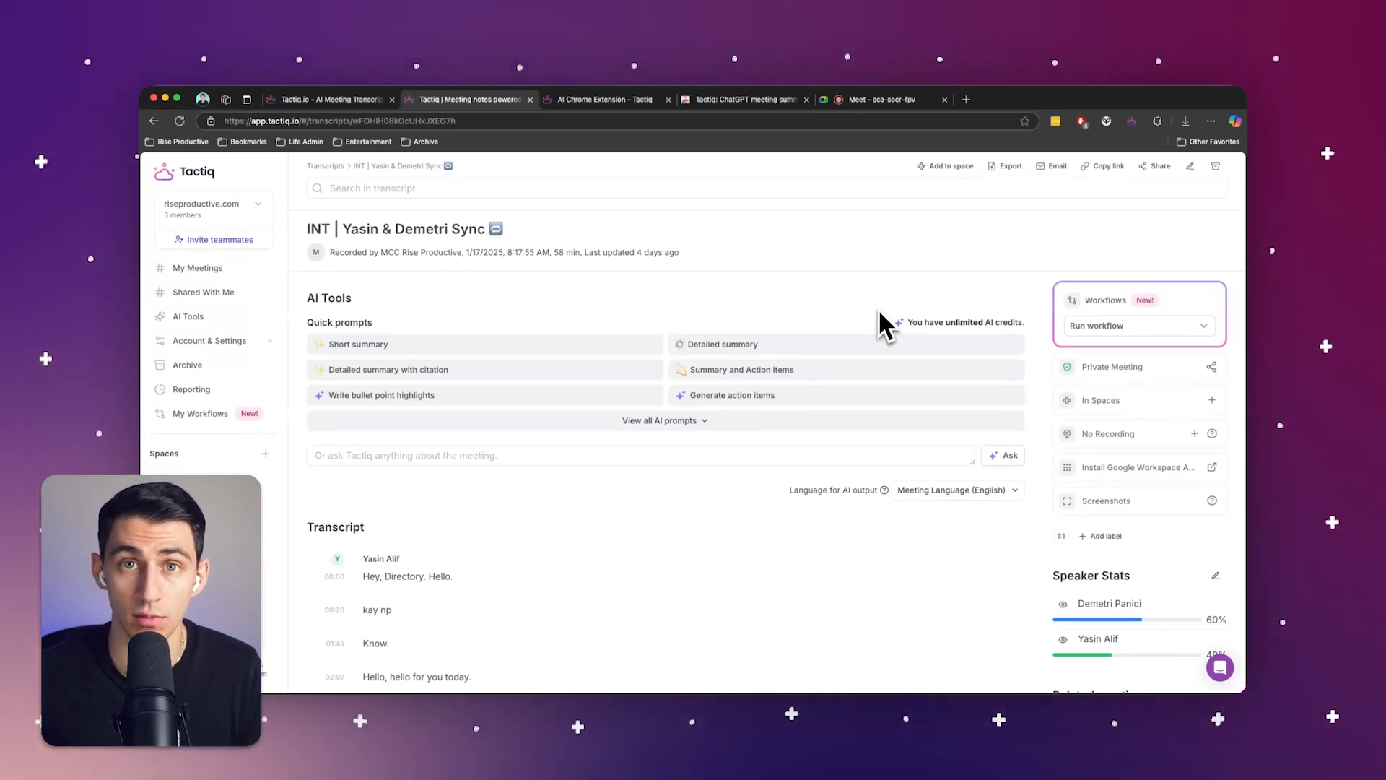
left_click(722, 343)
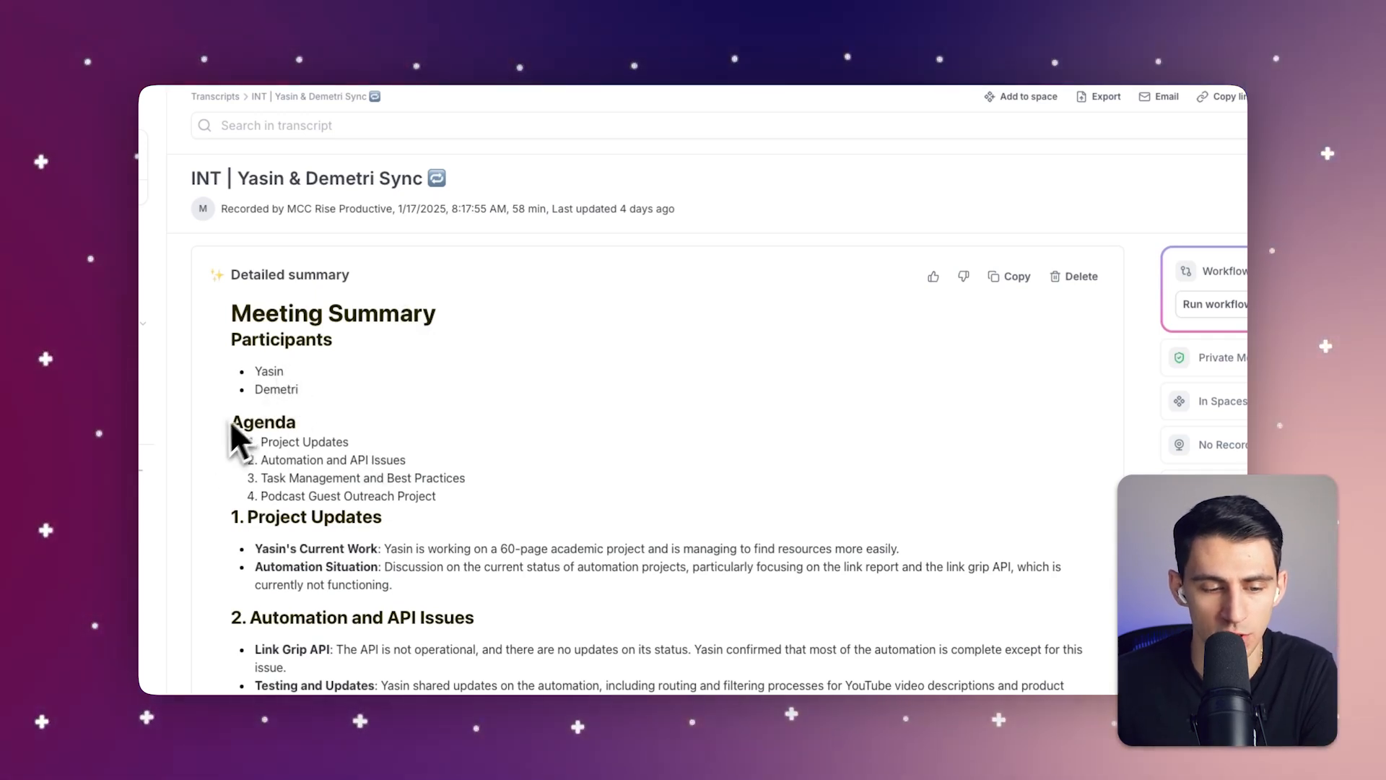
- Read through the detailed summary from the agenda to the conclusion
scroll(515, 500, "down", 2)
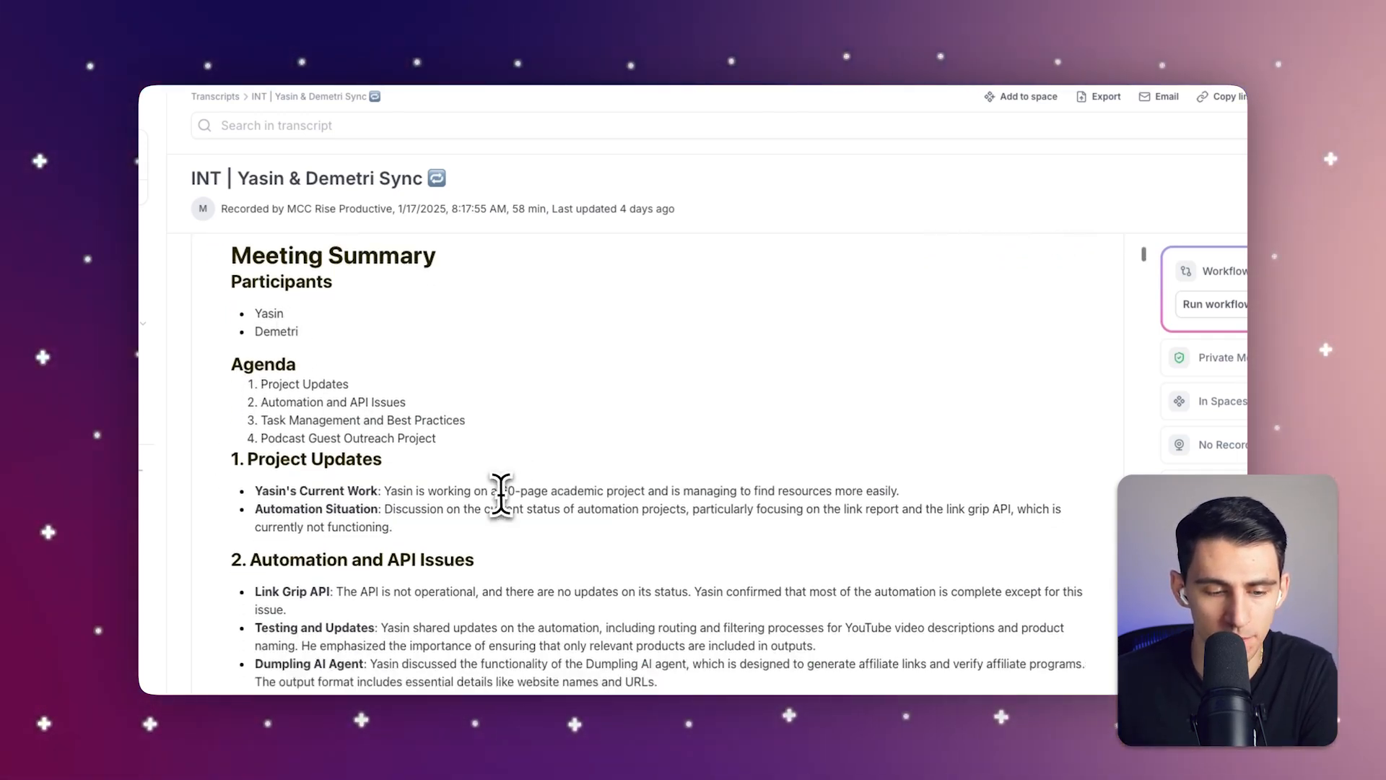
scroll(390, 434, "down", 4)
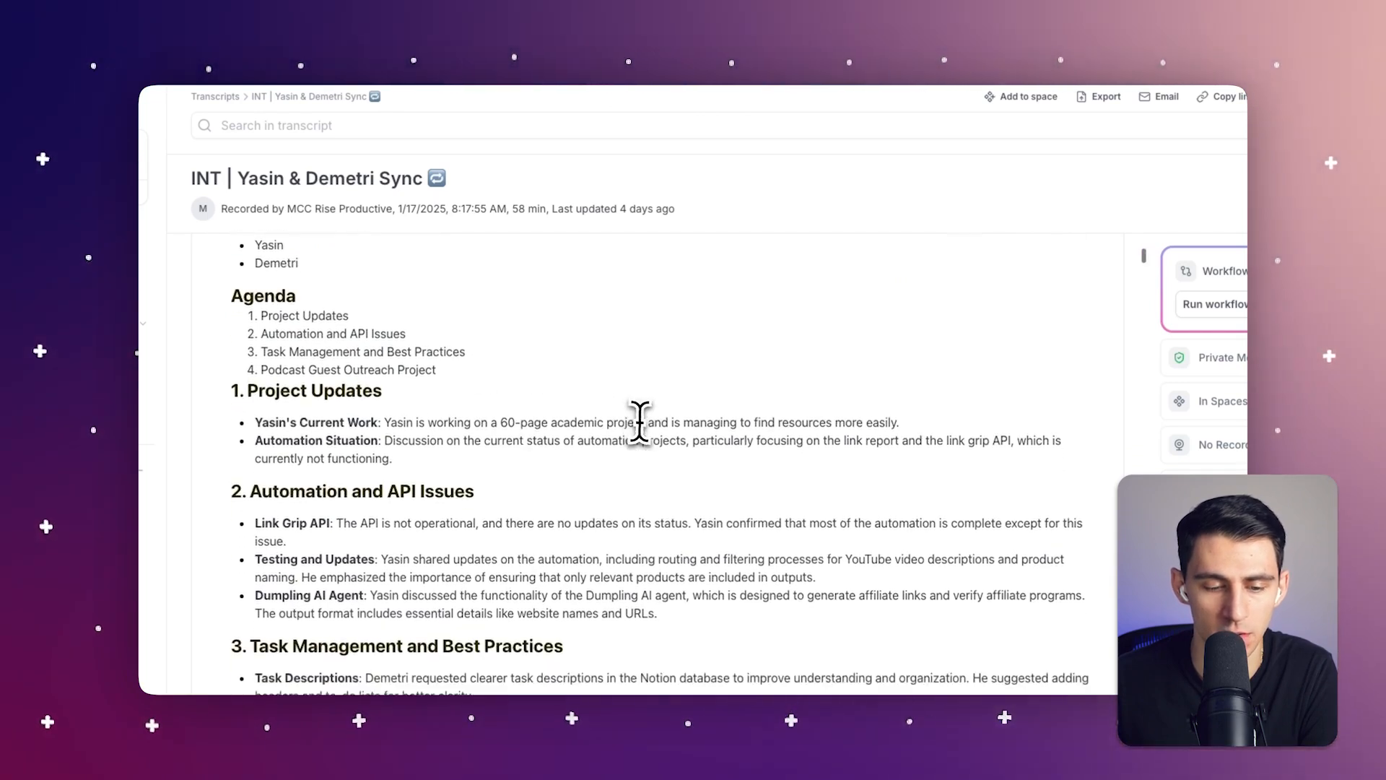
scroll(994, 312, "down", 5)
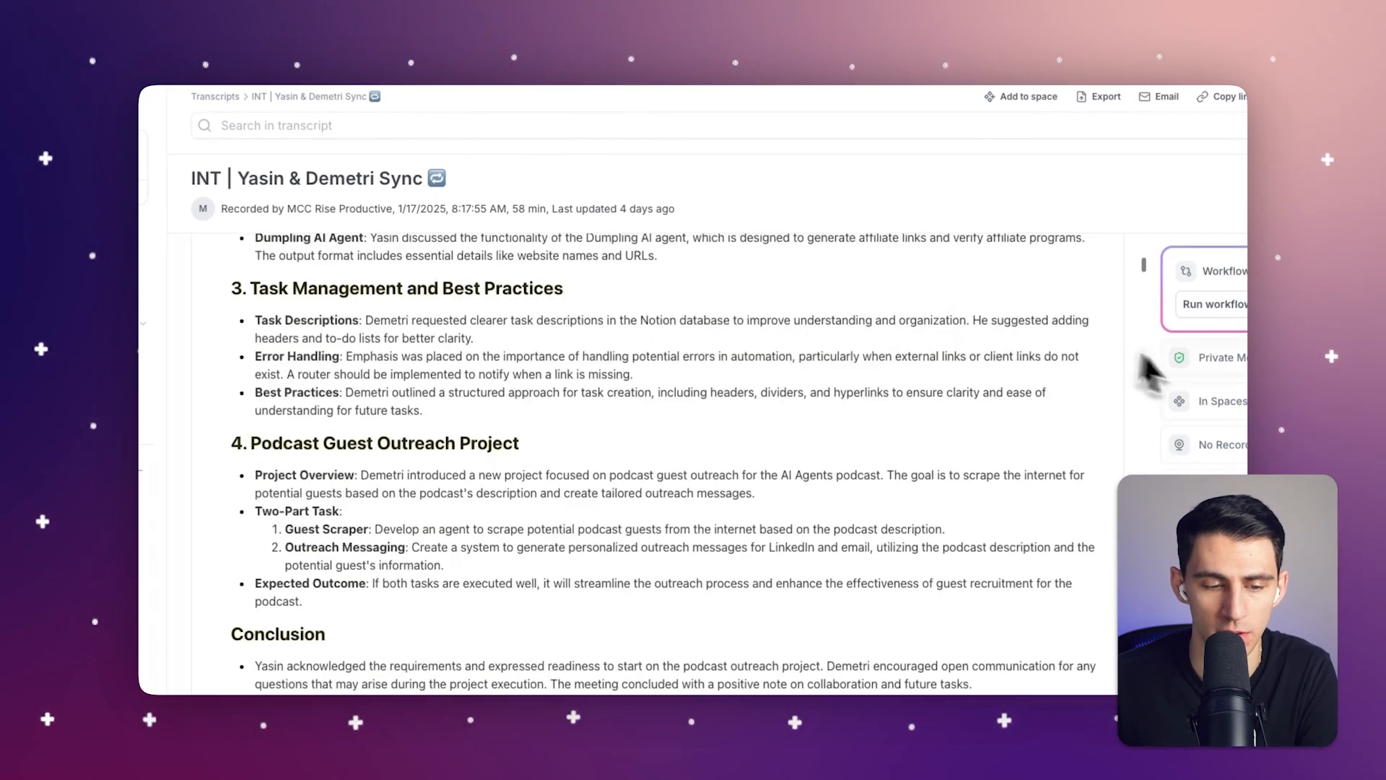
scroll(570, 366, "up", 1)
scroll(659, 393, "down", 6)
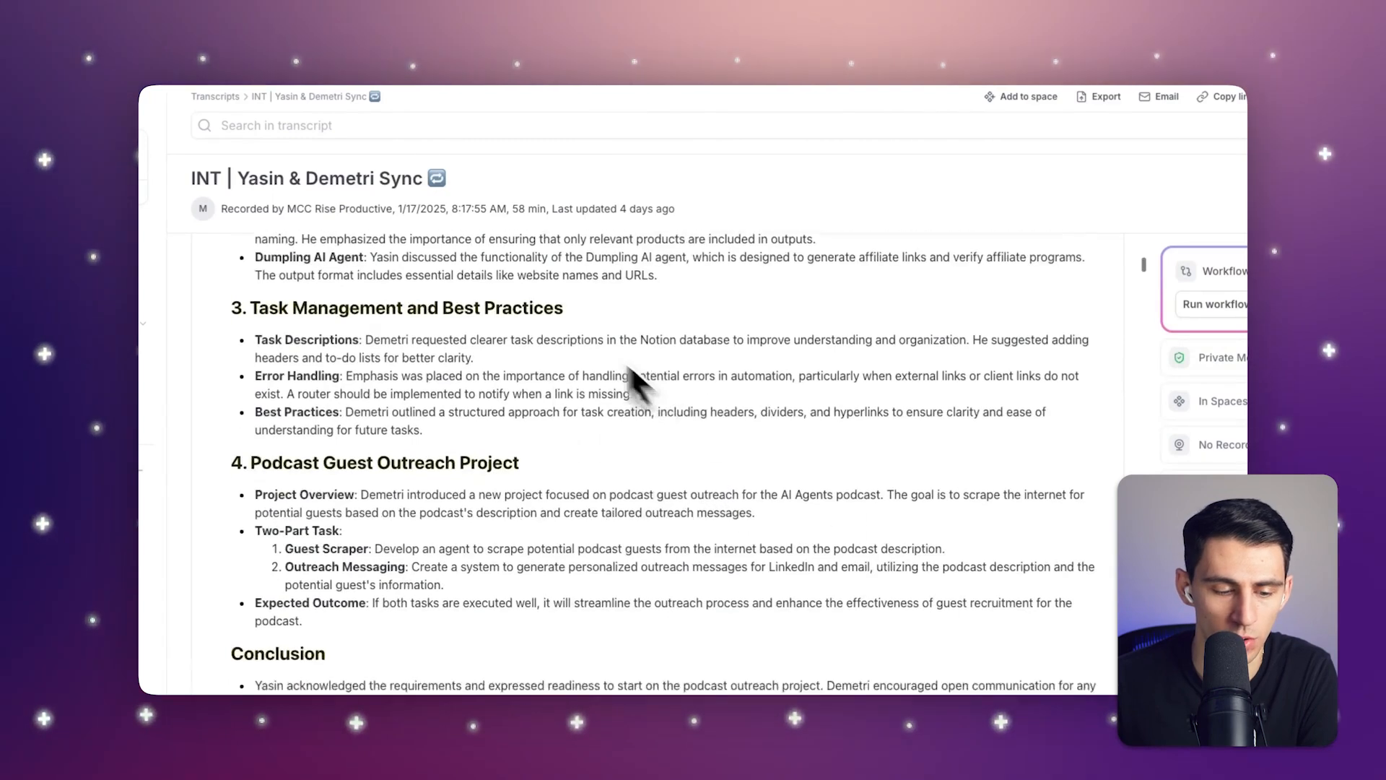
- Generate the Summary and Action items notes for the meeting and review the action items listed for each participant
scroll(783, 396, "up", 15)
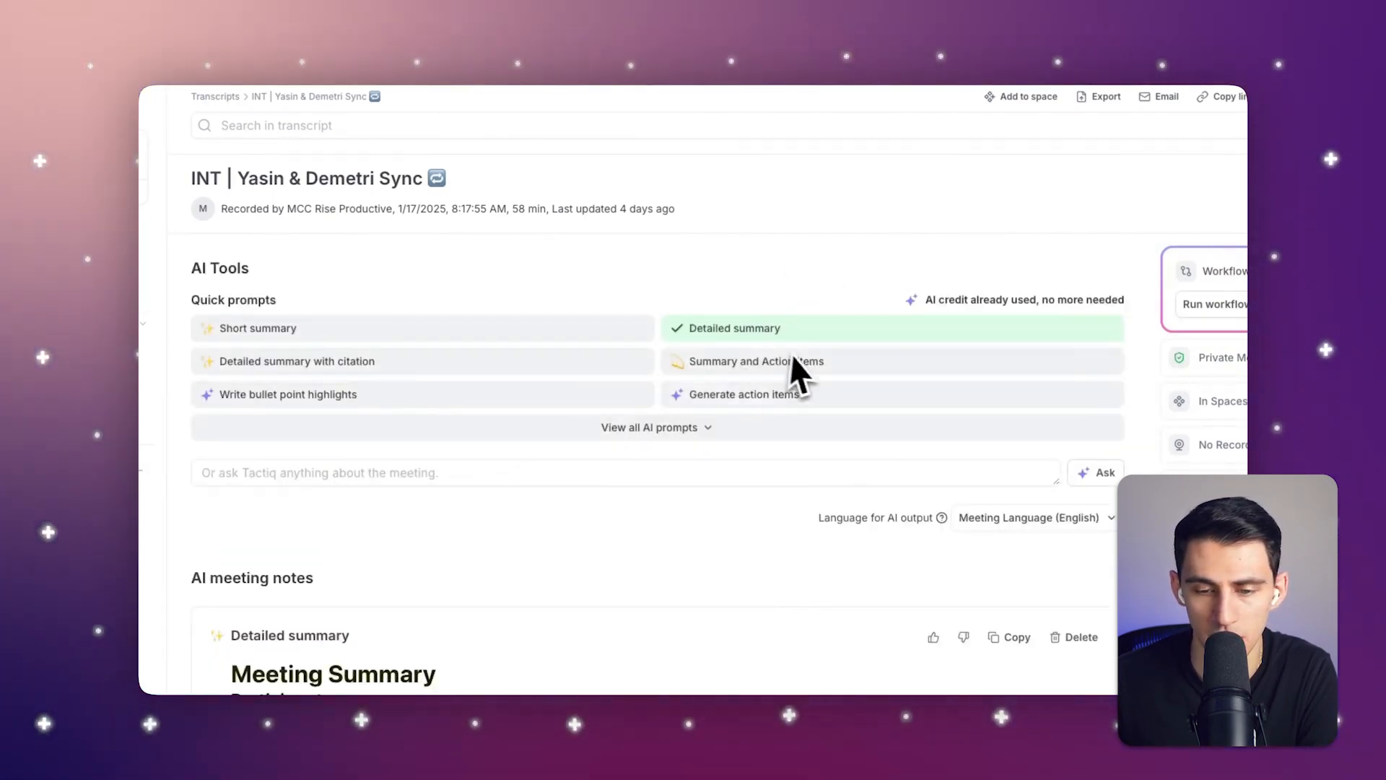
left_click(730, 362)
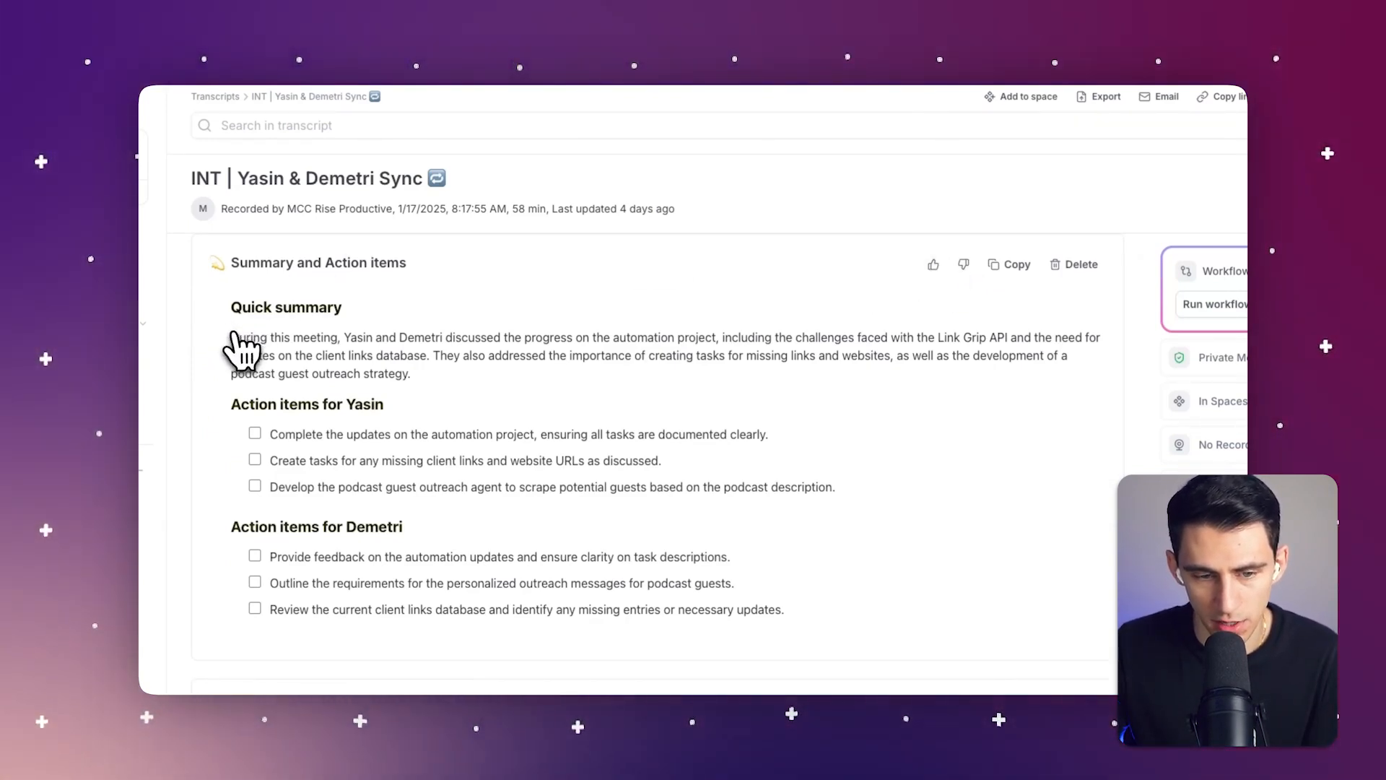
left_click_drag(232, 410, 854, 610)
left_click(861, 618)
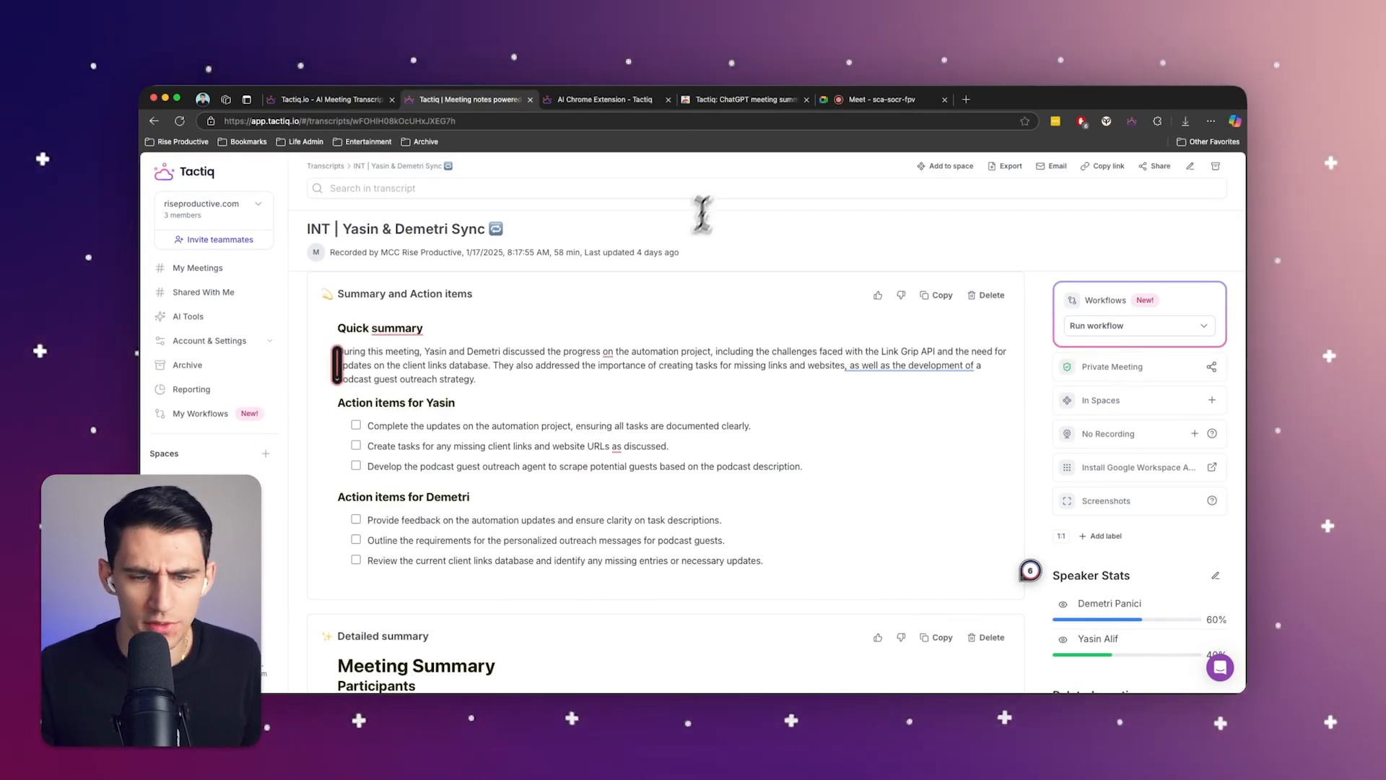
scroll(757, 352, "up", 1)
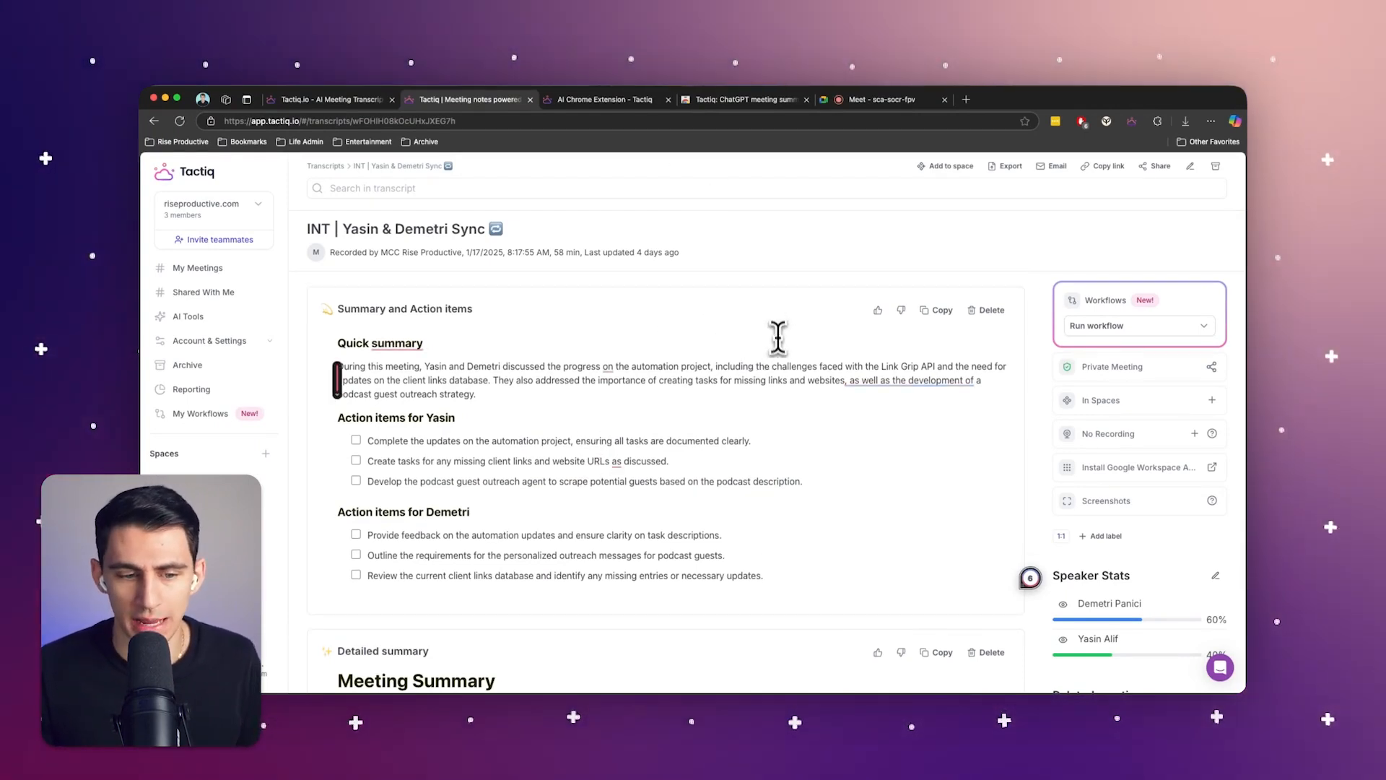
scroll(778, 332, "up", 3)
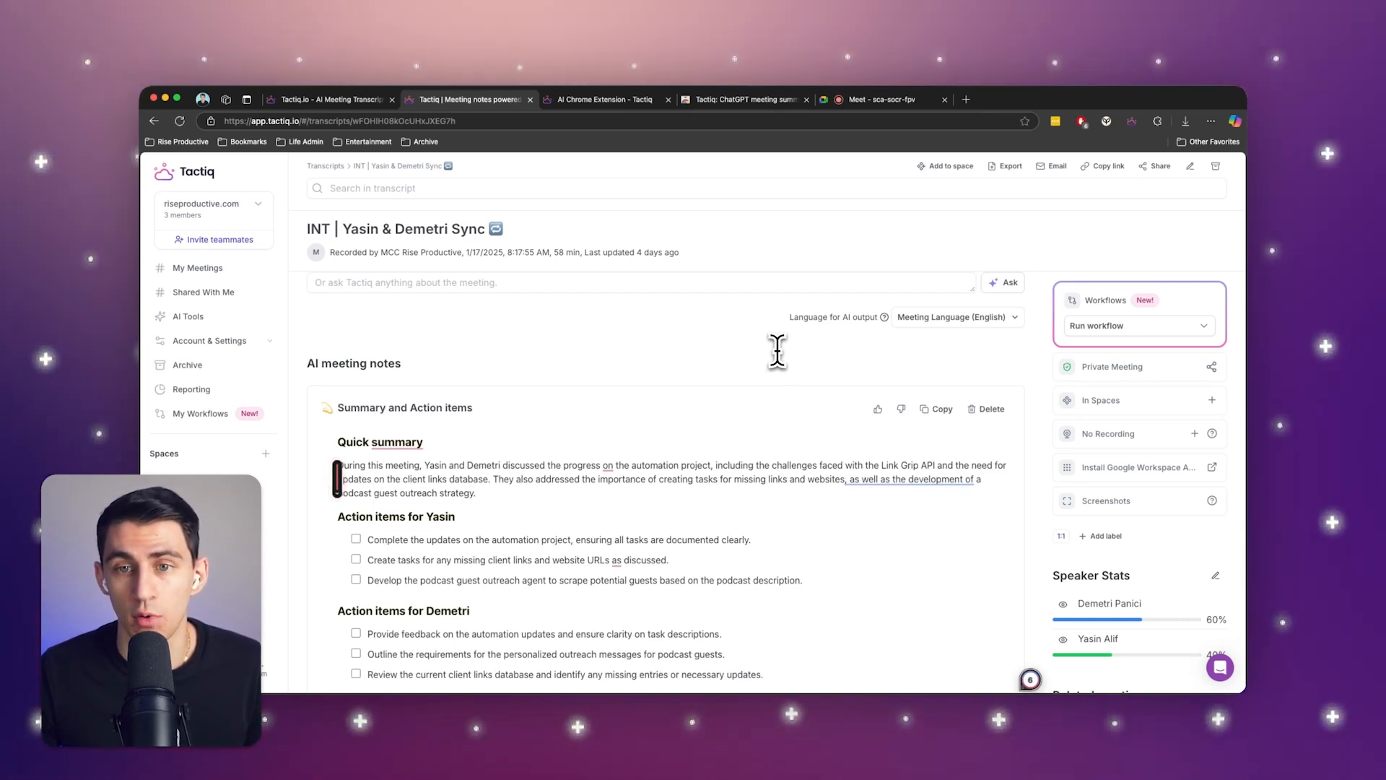
- Return to the Google Meet call, end it, and check the notes saved with its transcript in Tactiq
left_click(877, 99)
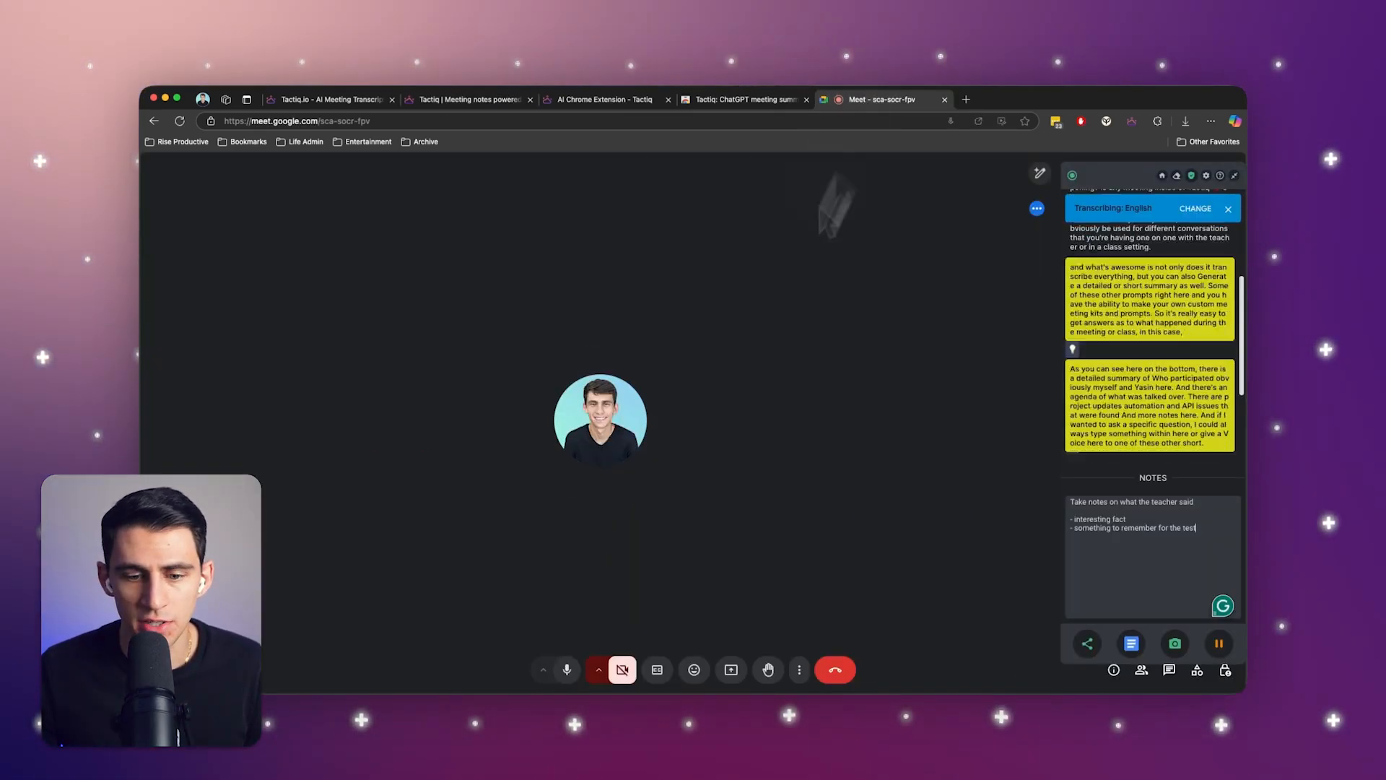
left_click(830, 671)
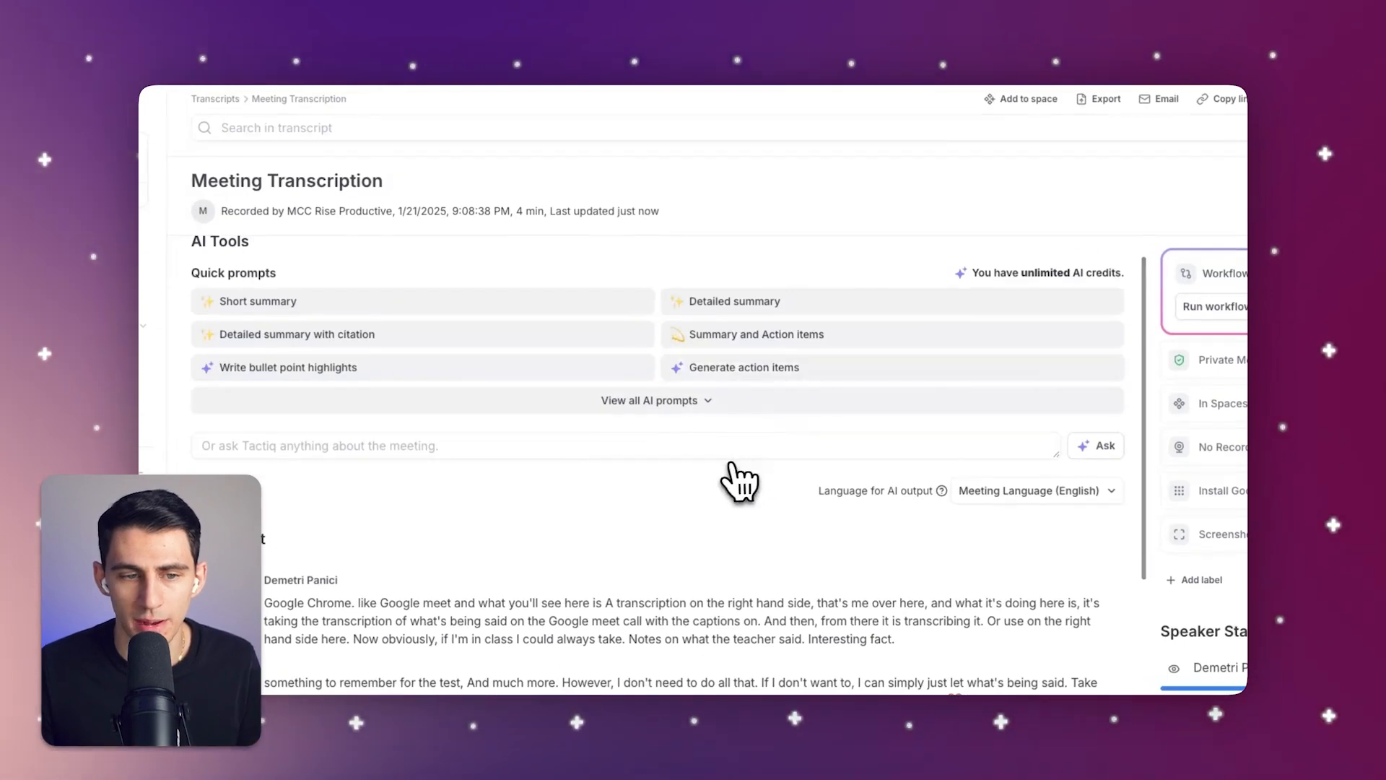
scroll(737, 465, "up", 1)
scroll(758, 325, "down", 3)
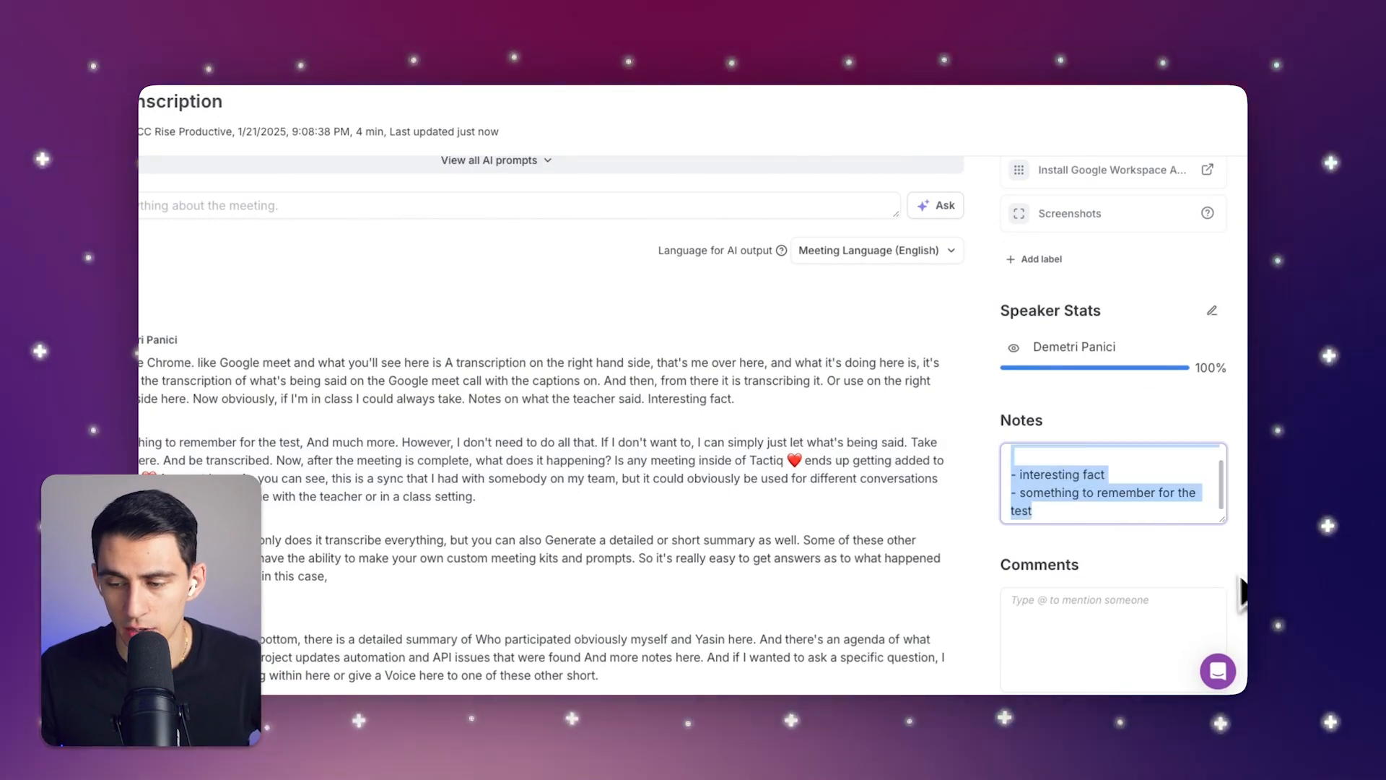
- Mark the first passage of the new transcript as a Highlight and review the remaining passages and their callouts
scroll(1137, 520, "up", 4)
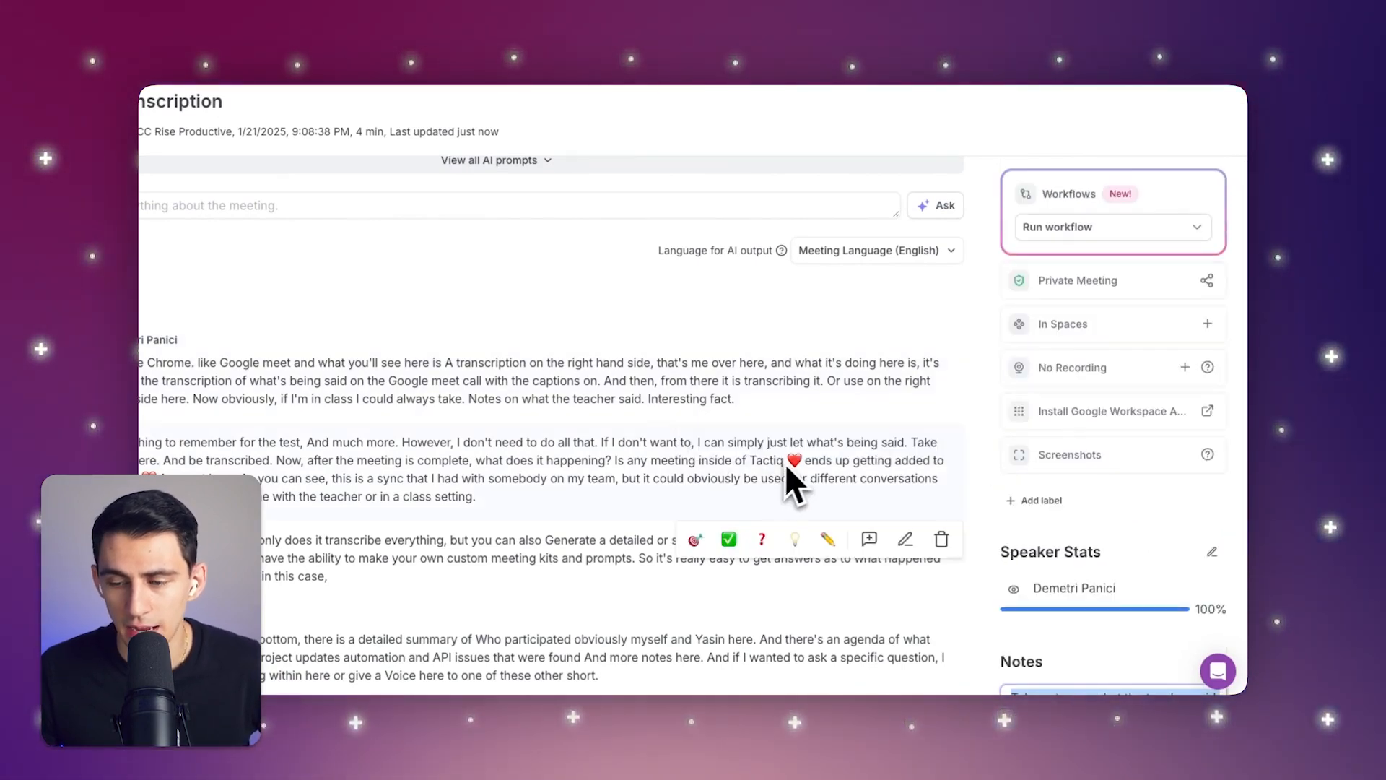
left_click(819, 433)
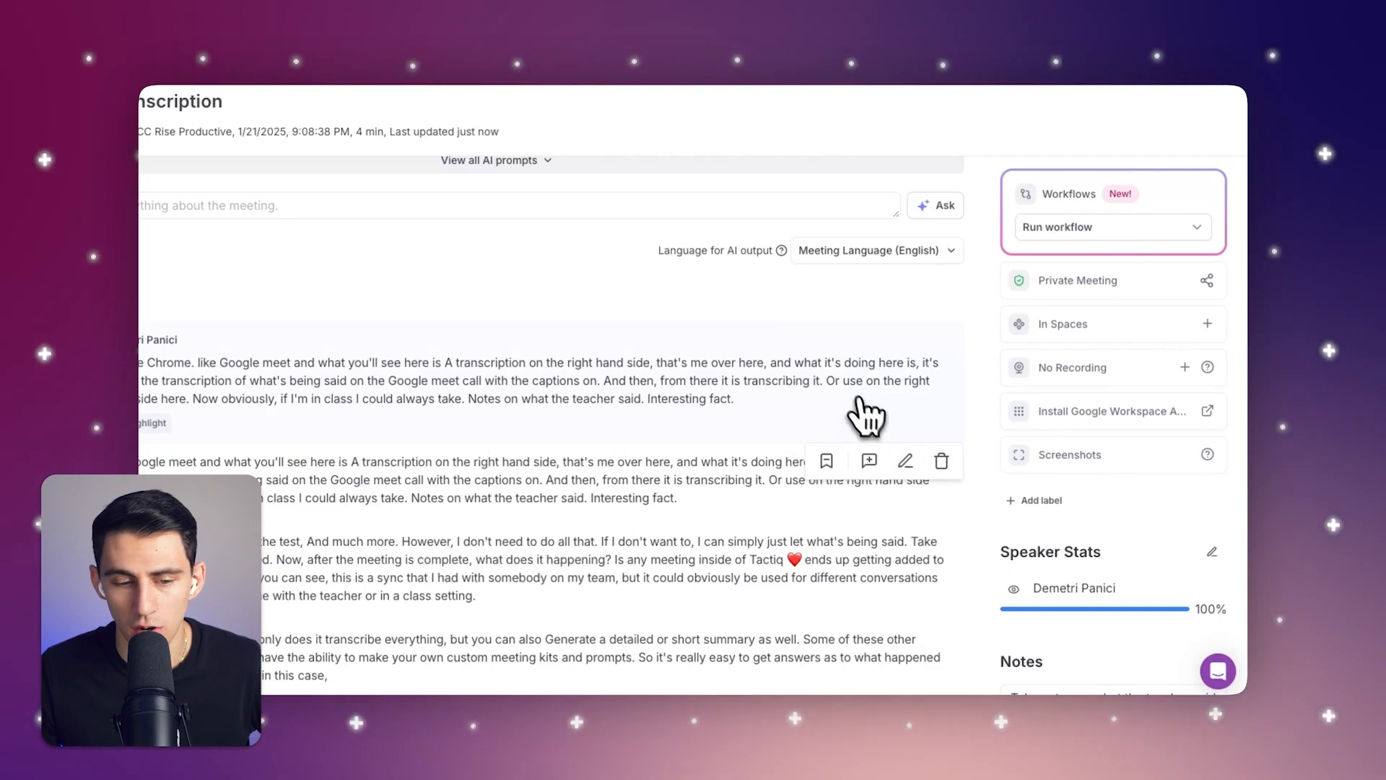
scroll(552, 440, "down", 3)
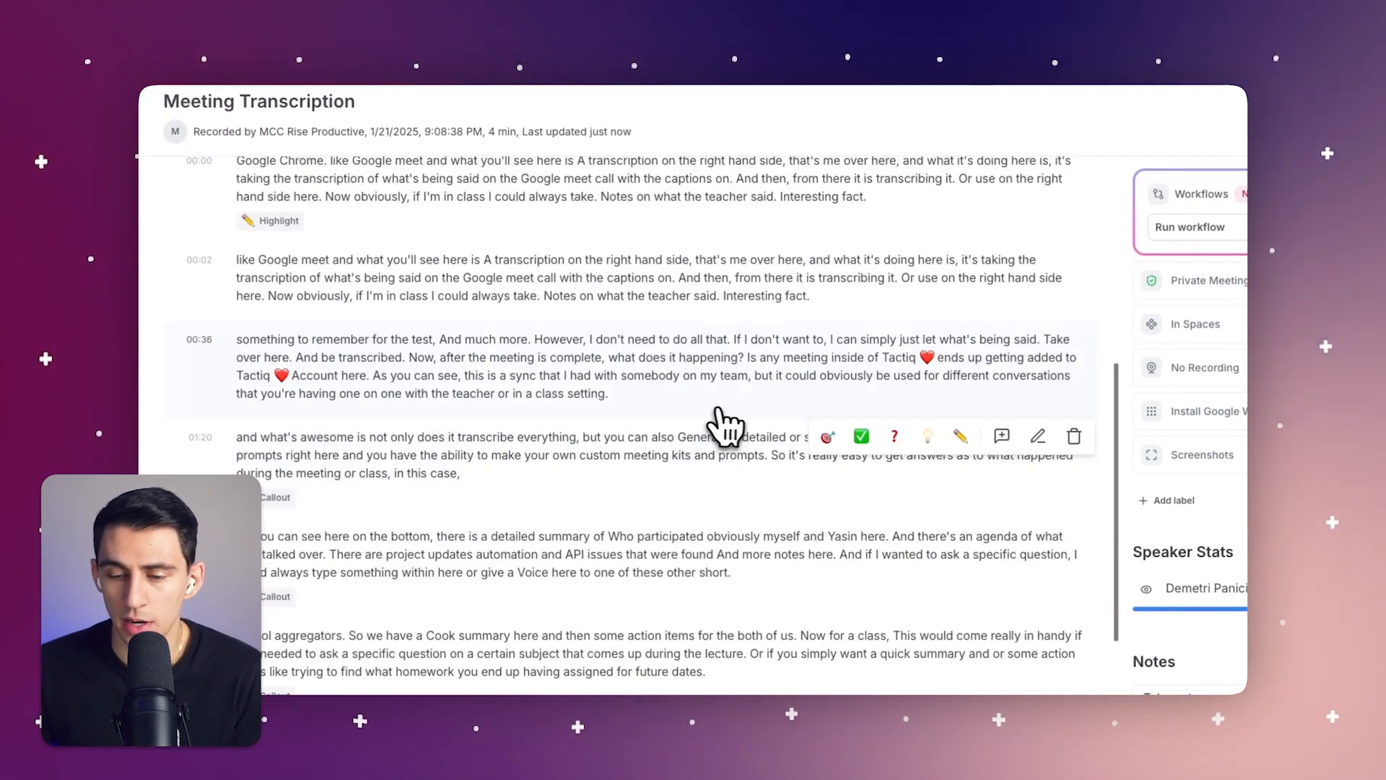
scroll(807, 423, "down", 1)
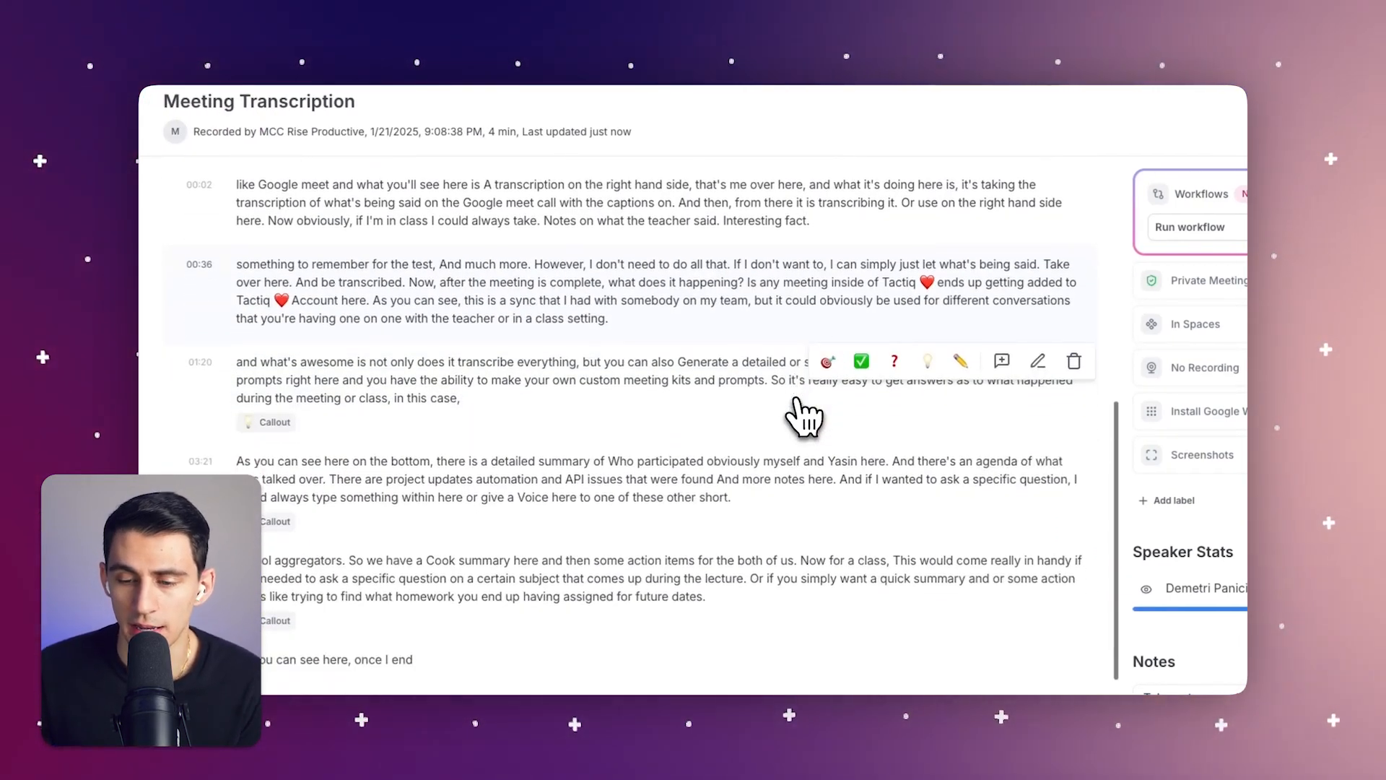
scroll(823, 410, "down", 1)
scroll(841, 410, "up", 15)
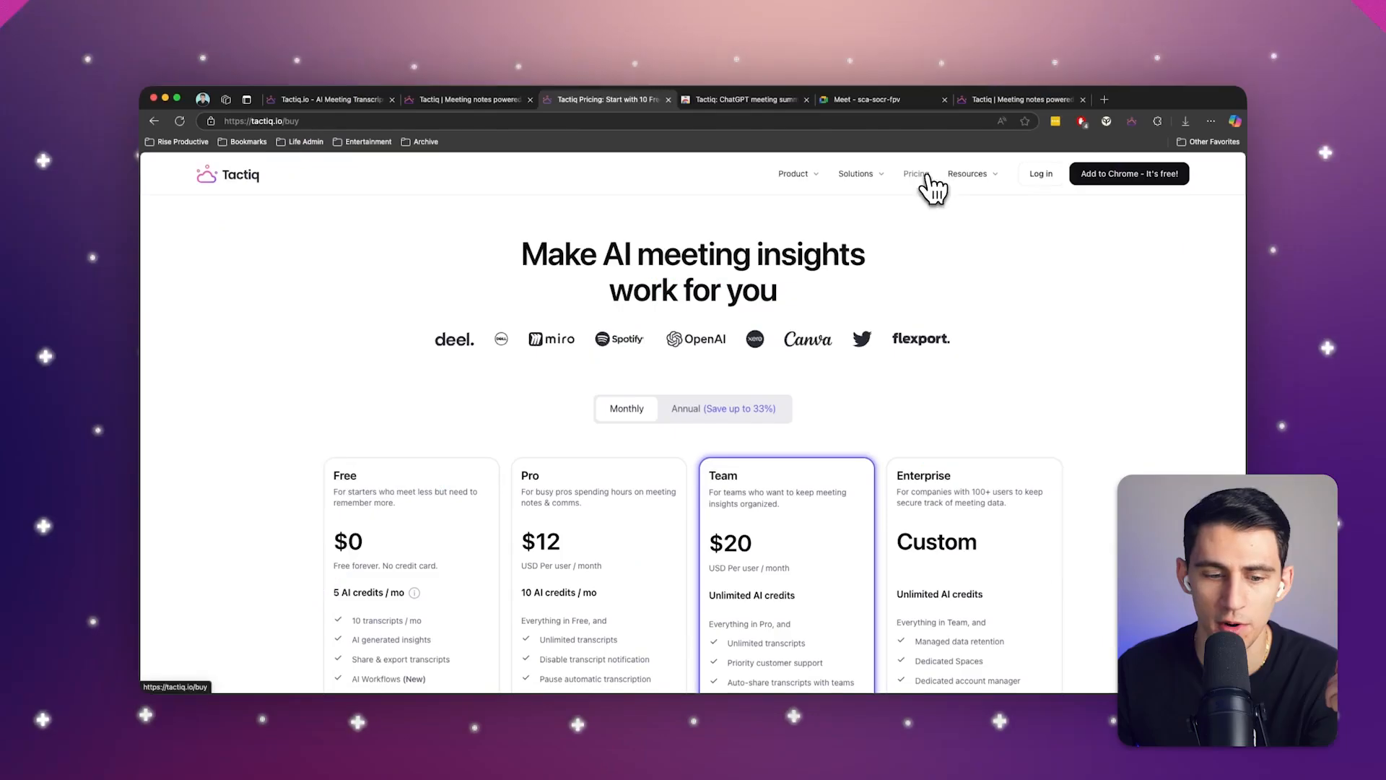
- Compare the prices, AI credits and features of the Free, Pro, Team and Enterprise plans on Tactiq's pricing page
scroll(928, 185, "down", 5)
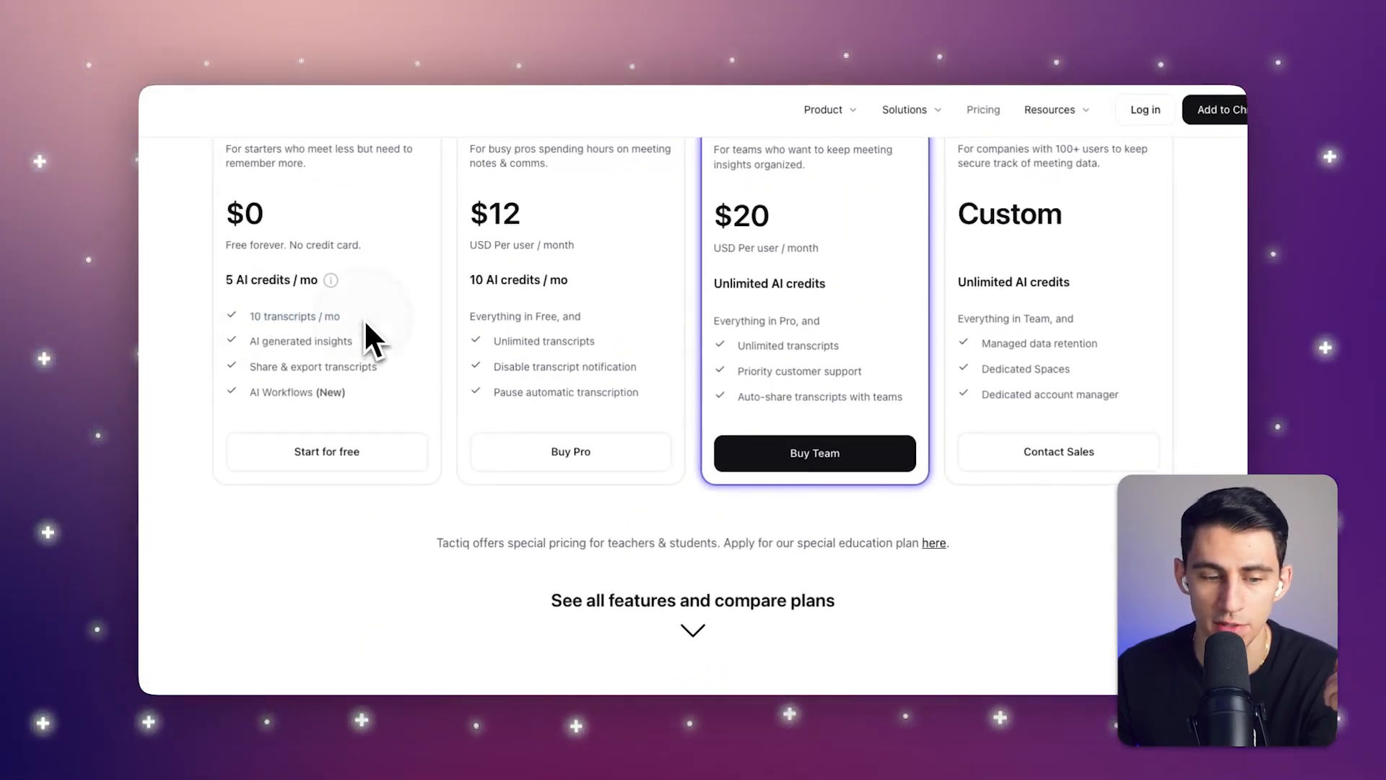
scroll(365, 321, "up", 1)
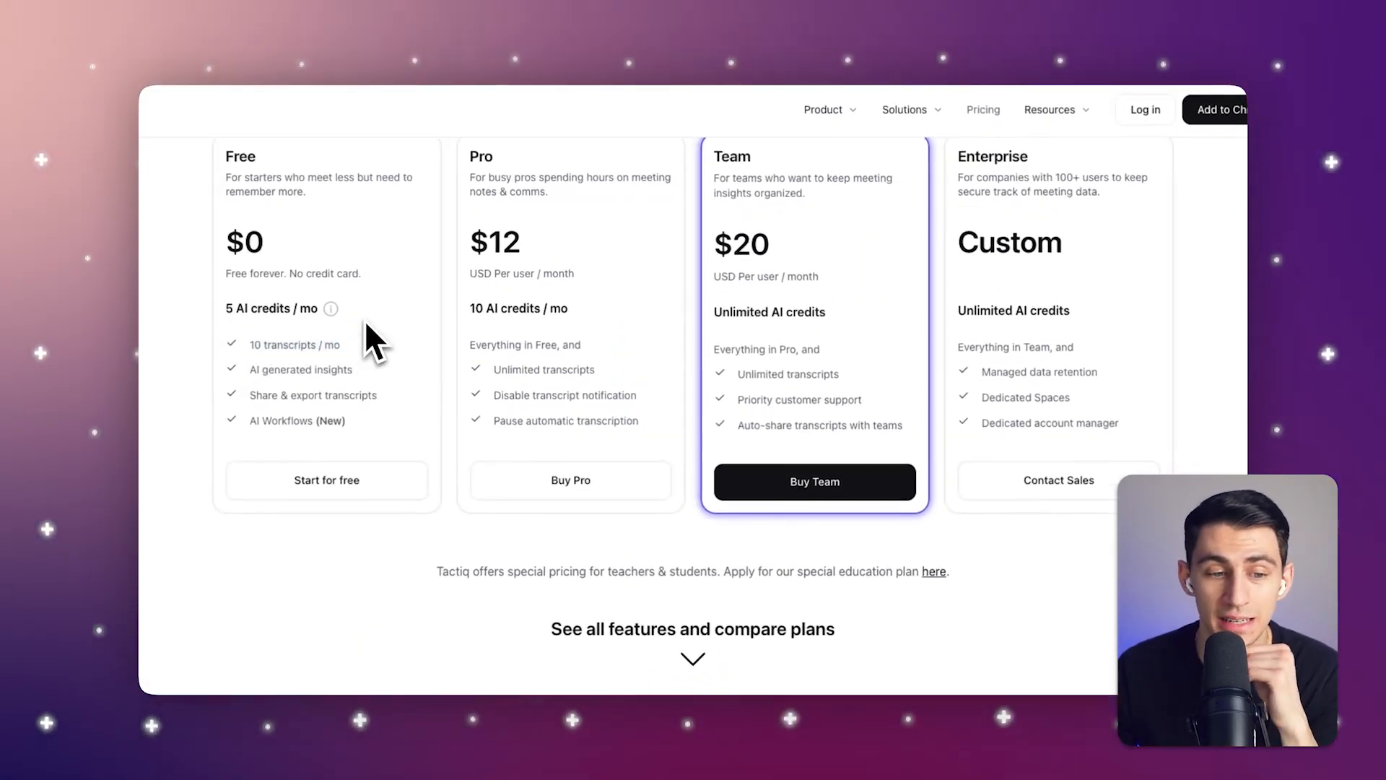